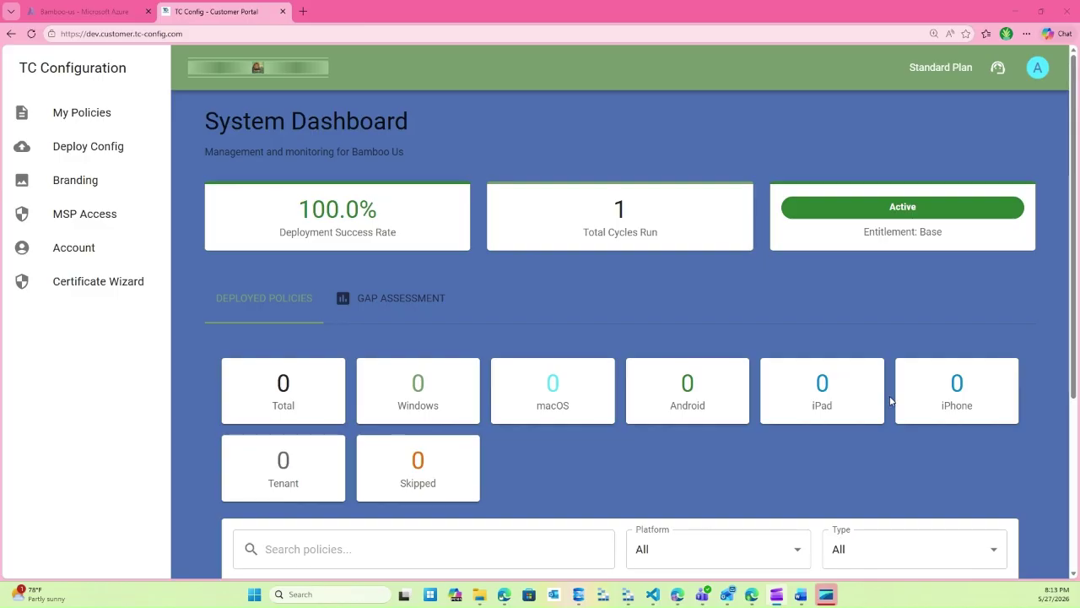
Step: Examine the deployed policy counts and policy list on the TC Config system dashboard
{"action": "scroll", "coordinate": [407, 247], "scroll_direction": "down", "scroll_amount": 1}
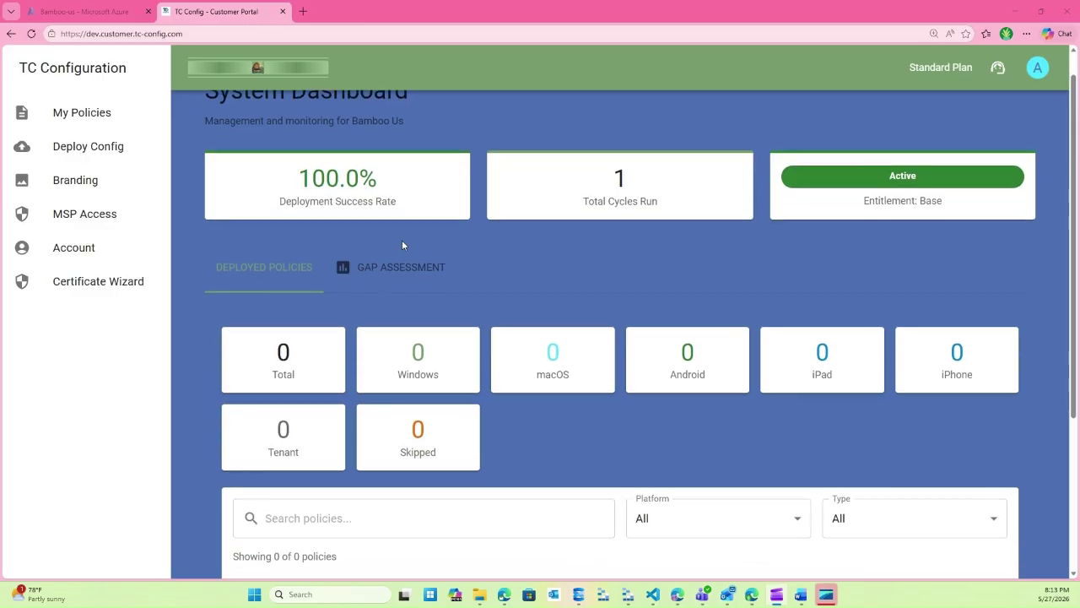
{"action": "scroll", "coordinate": [409, 243], "scroll_direction": "down", "scroll_amount": 2}
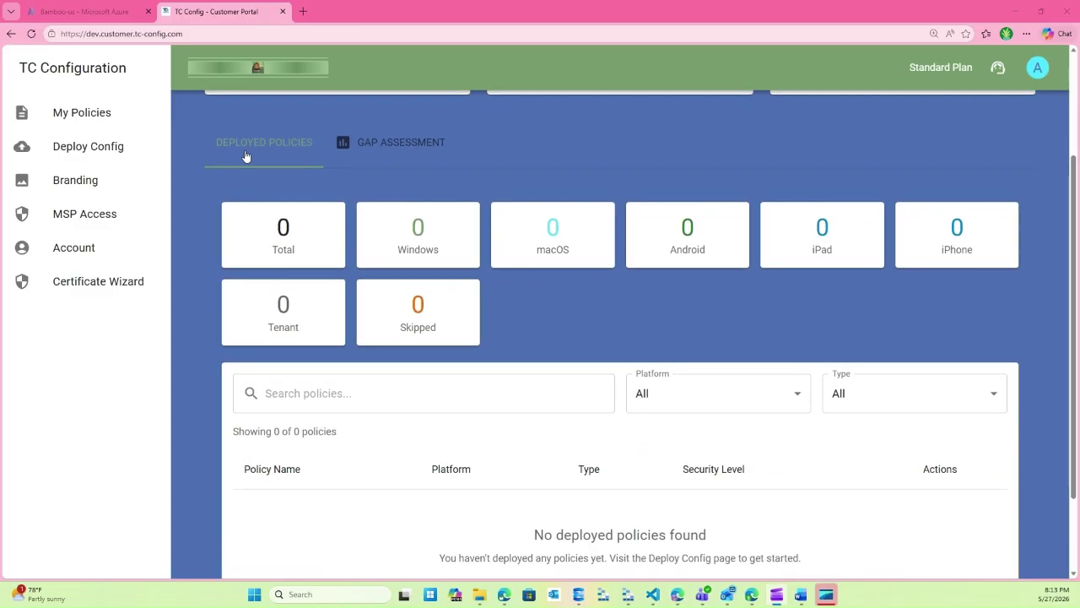
{"action": "scroll", "coordinate": [447, 213], "scroll_direction": "up", "scroll_amount": 1}
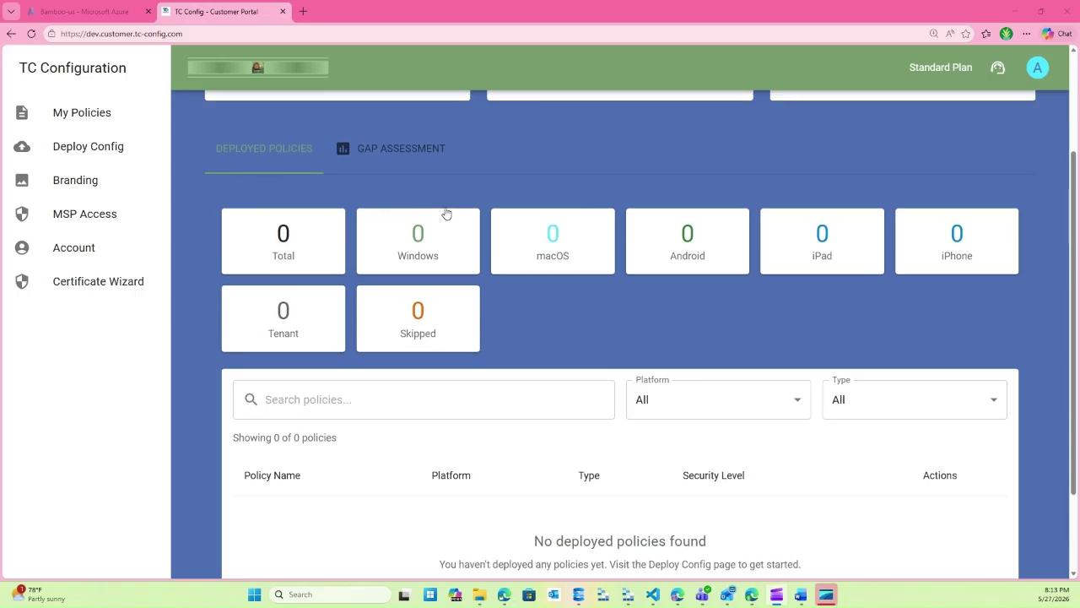
{"action": "scroll", "coordinate": [447, 214], "scroll_direction": "up", "scroll_amount": 3}
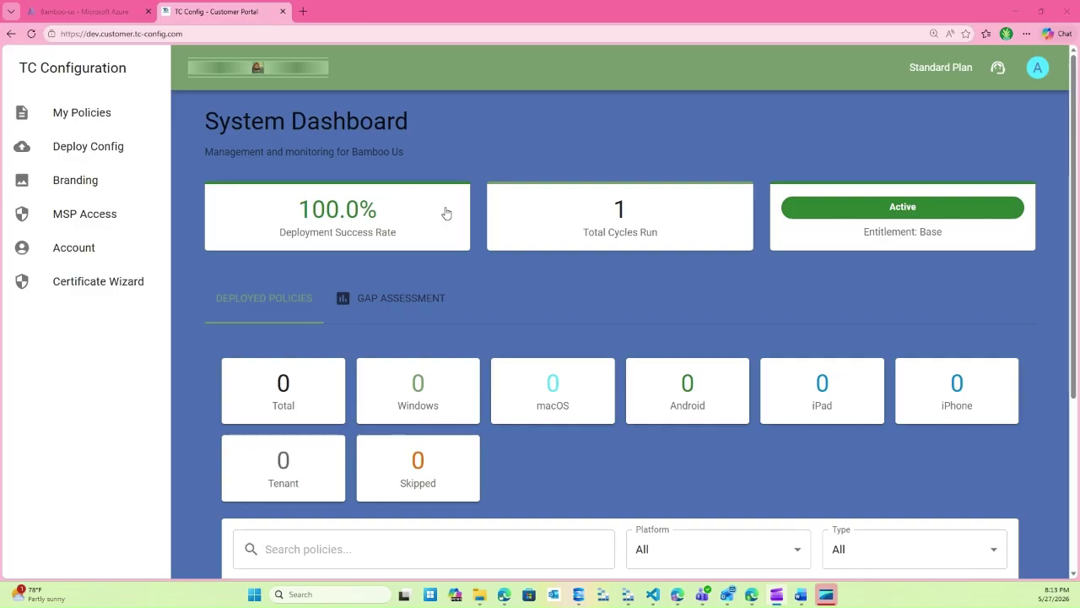
Step: Switch to the Azure portal and open the TC-Config (preview) offer among the Marketplace private plans
{"action": "left_click", "coordinate": [91, 12]}
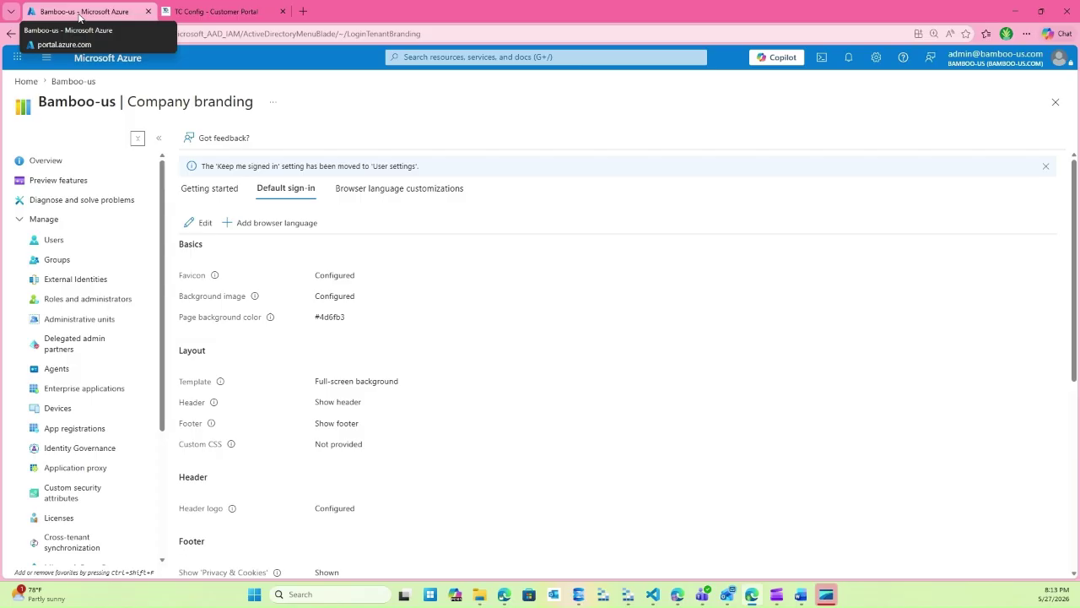
{"action": "left_click", "coordinate": [47, 61]}
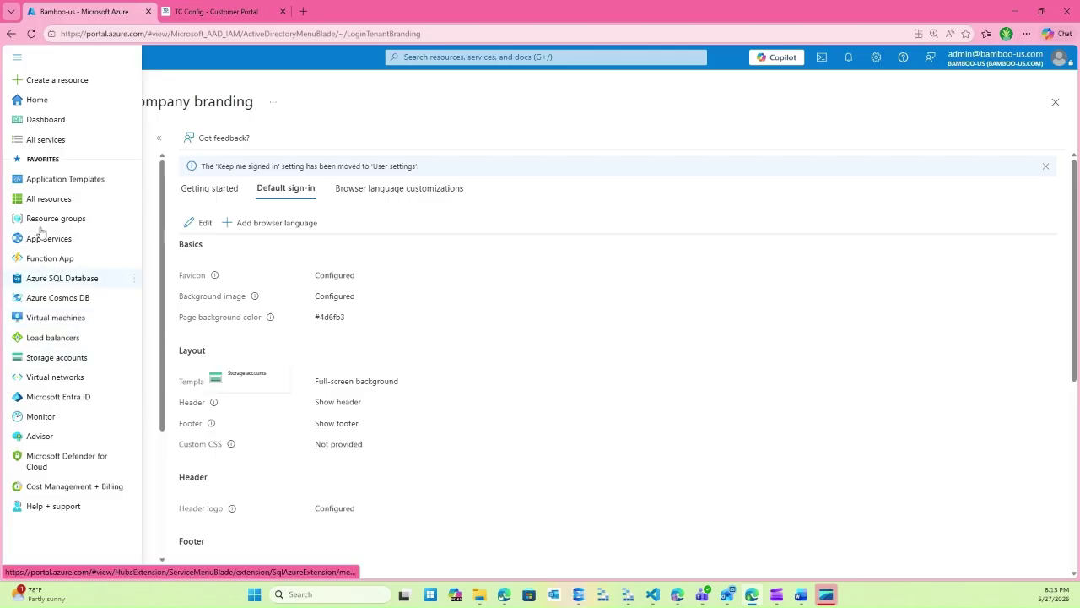
{"action": "left_click", "coordinate": [30, 119]}
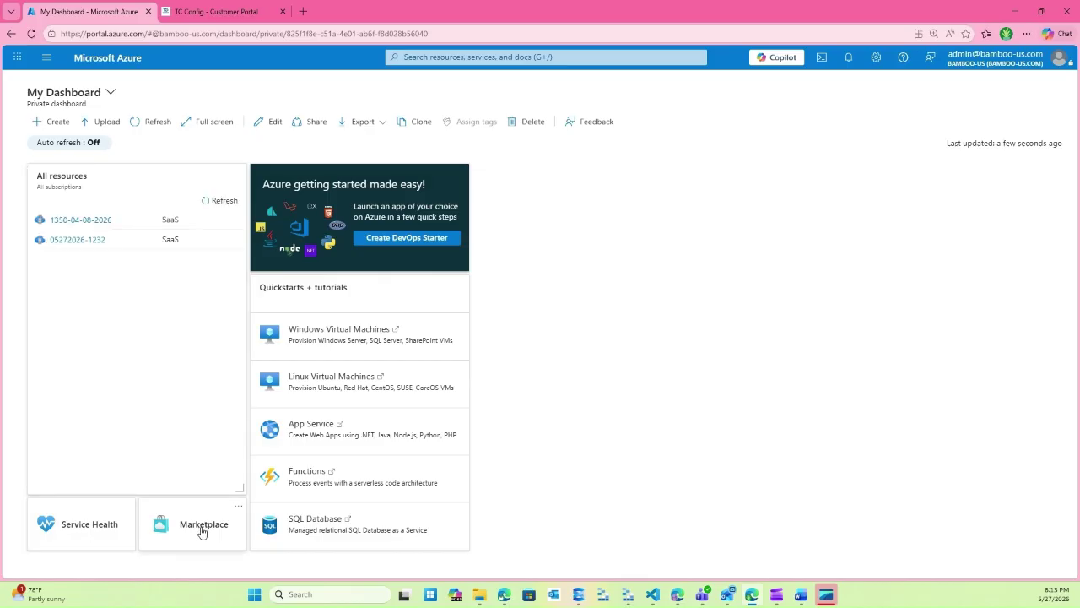
{"action": "left_click", "coordinate": [202, 530]}
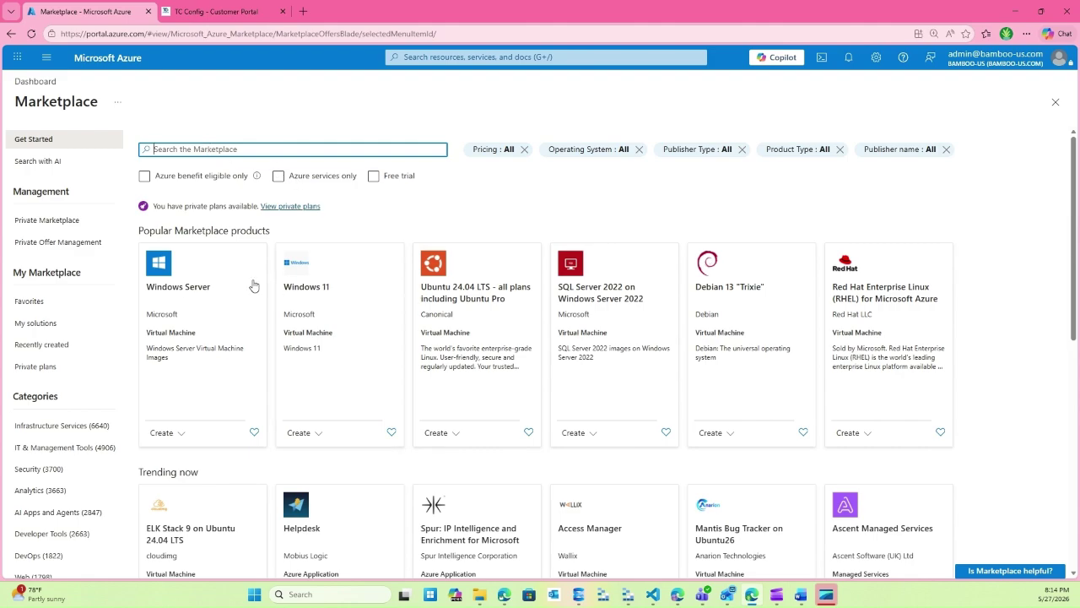
{"action": "left_click", "coordinate": [36, 372]}
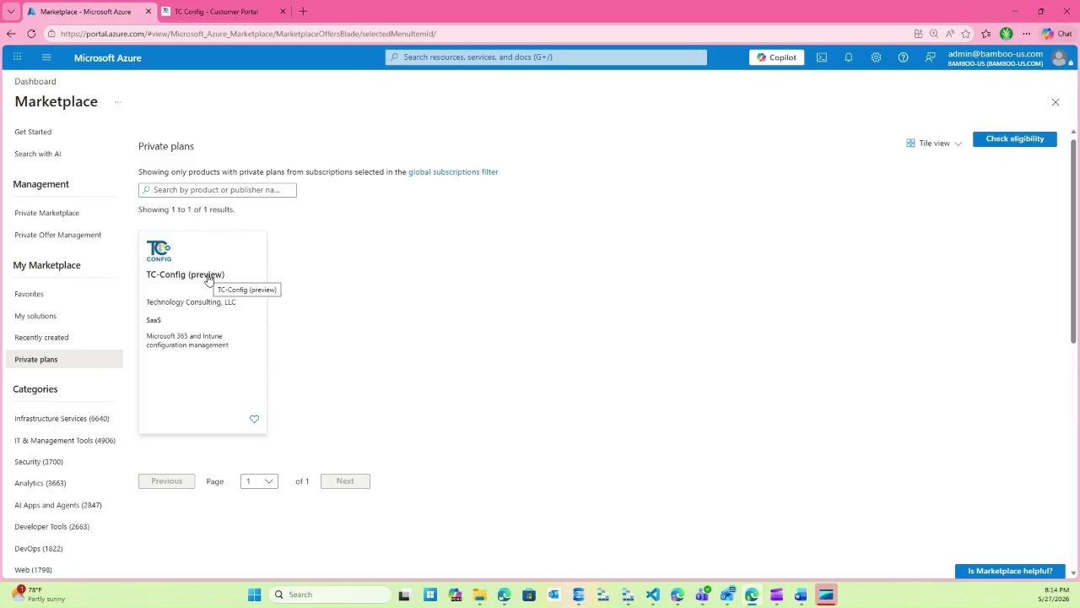
{"action": "left_click", "coordinate": [199, 332]}
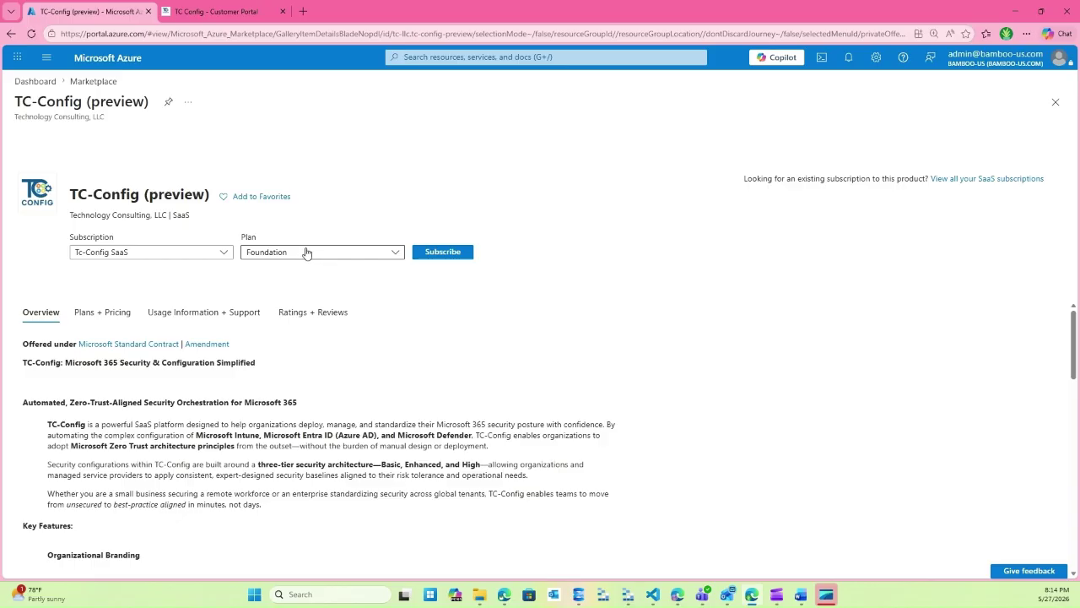
Step: Choose the Dev Policy Deployment Wizard plan for TC-Config and start subscribing to it
{"action": "left_click", "coordinate": [396, 255]}
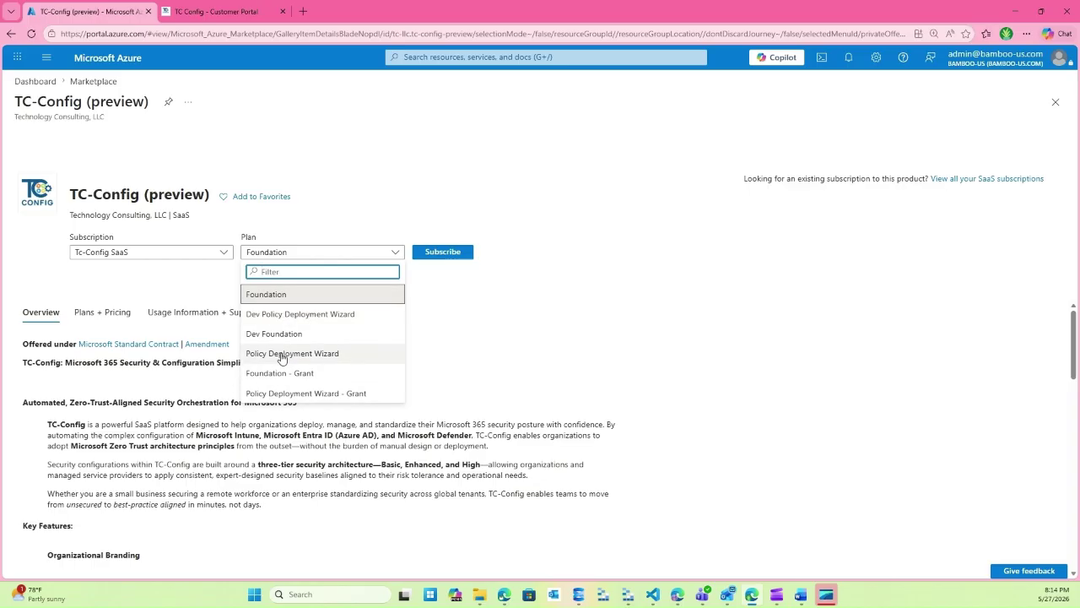
{"action": "left_click", "coordinate": [301, 314]}
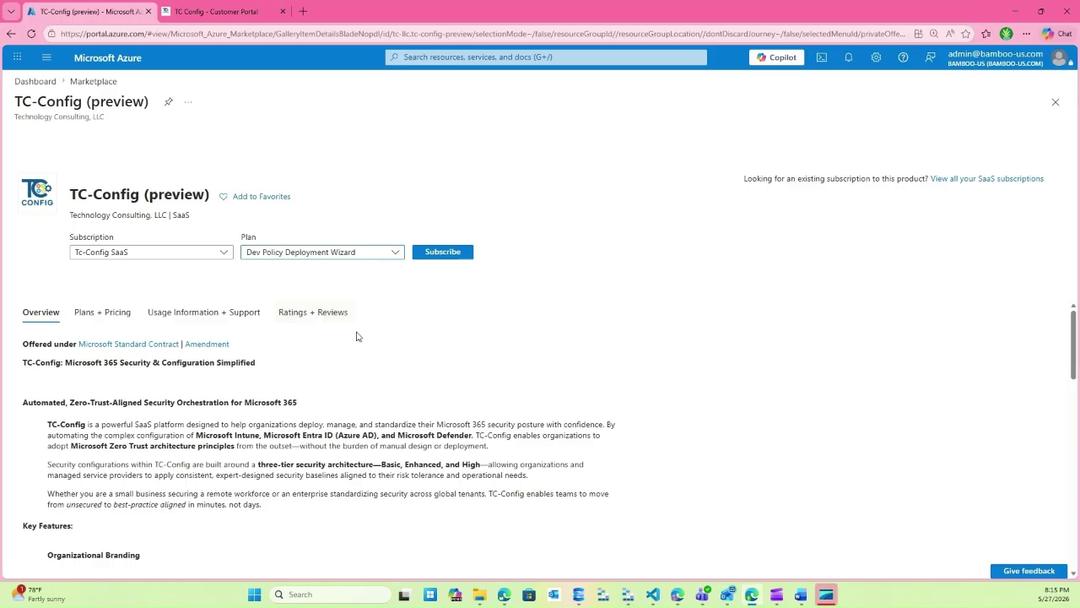
{"action": "left_click", "coordinate": [439, 253]}
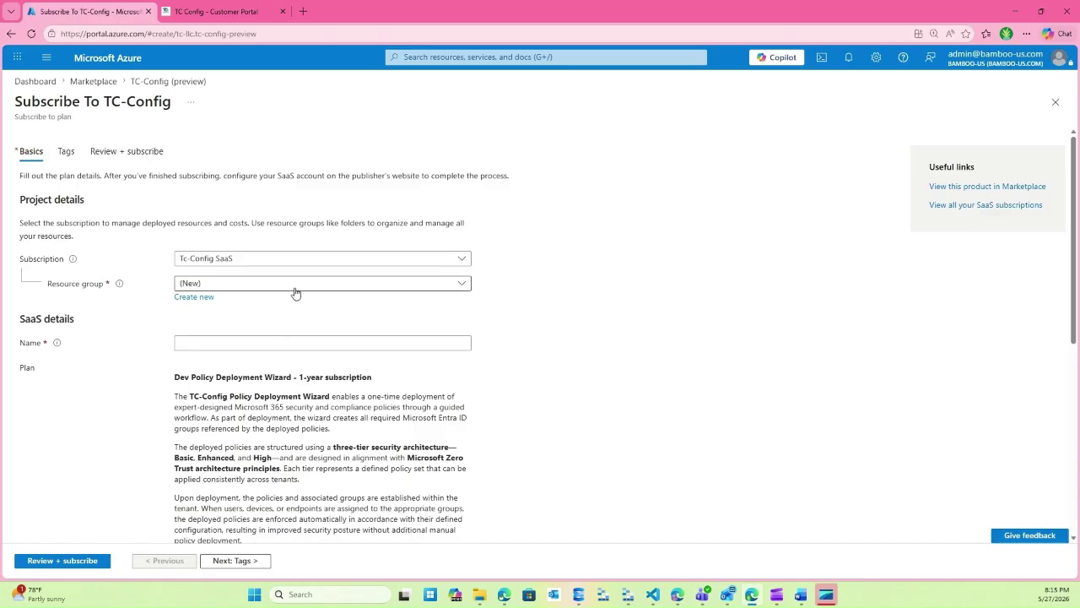
{"action": "left_click", "coordinate": [295, 286]}
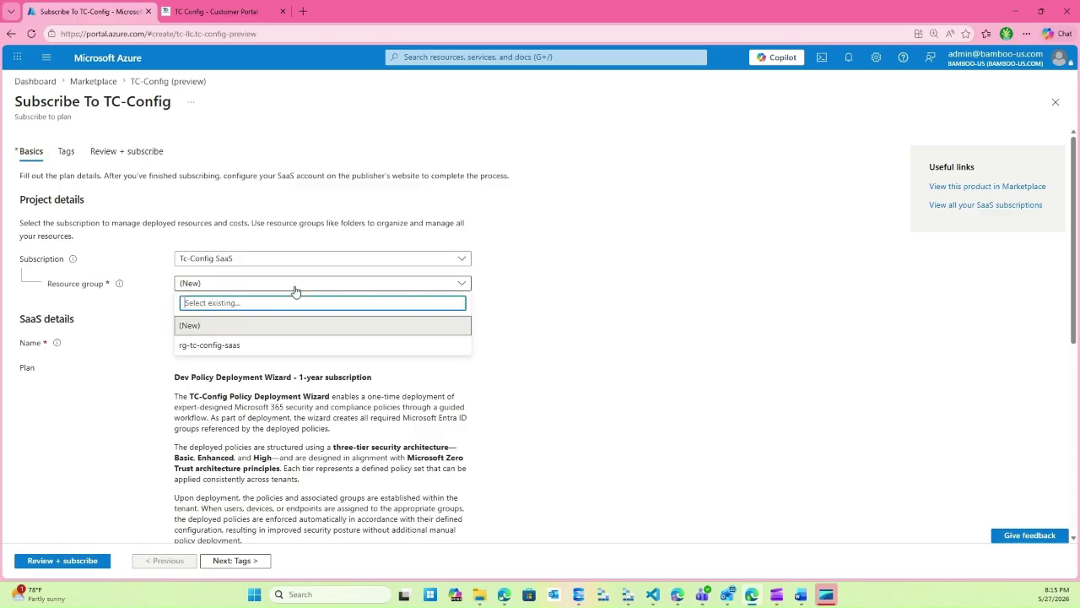
{"action": "left_click", "coordinate": [210, 346]}
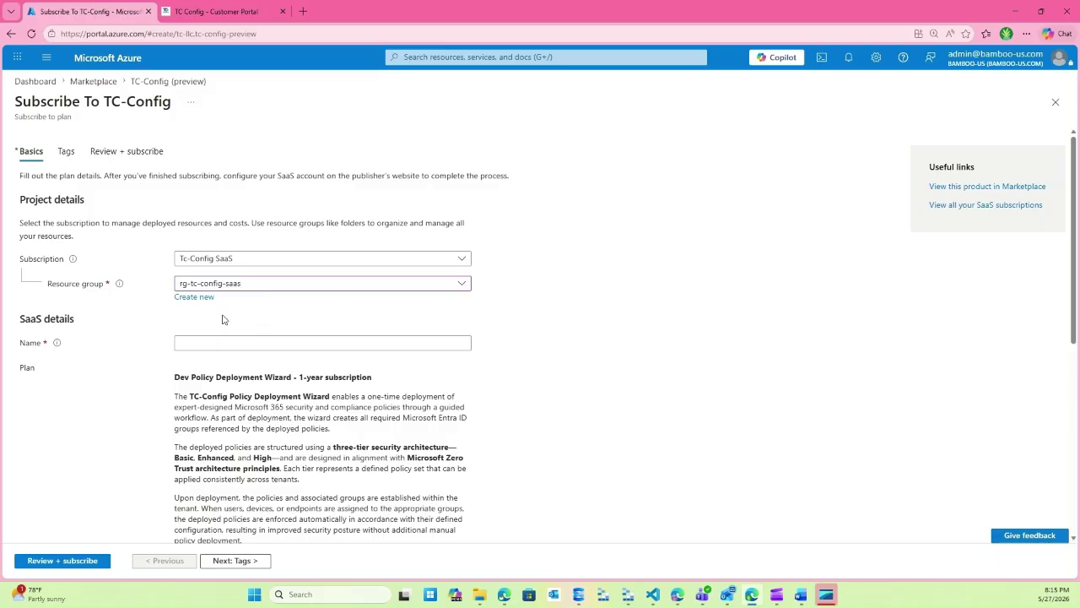
{"action": "left_click", "coordinate": [202, 344]}
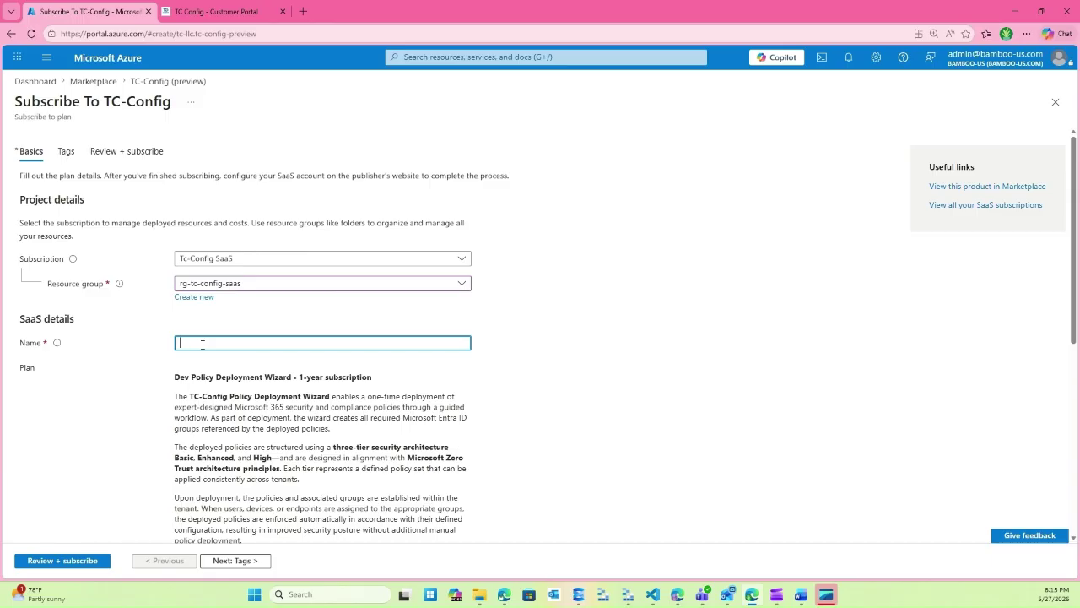
{"action": "type", "text": "05272026-2015"}
{"action": "left_click", "coordinate": [252, 562]}
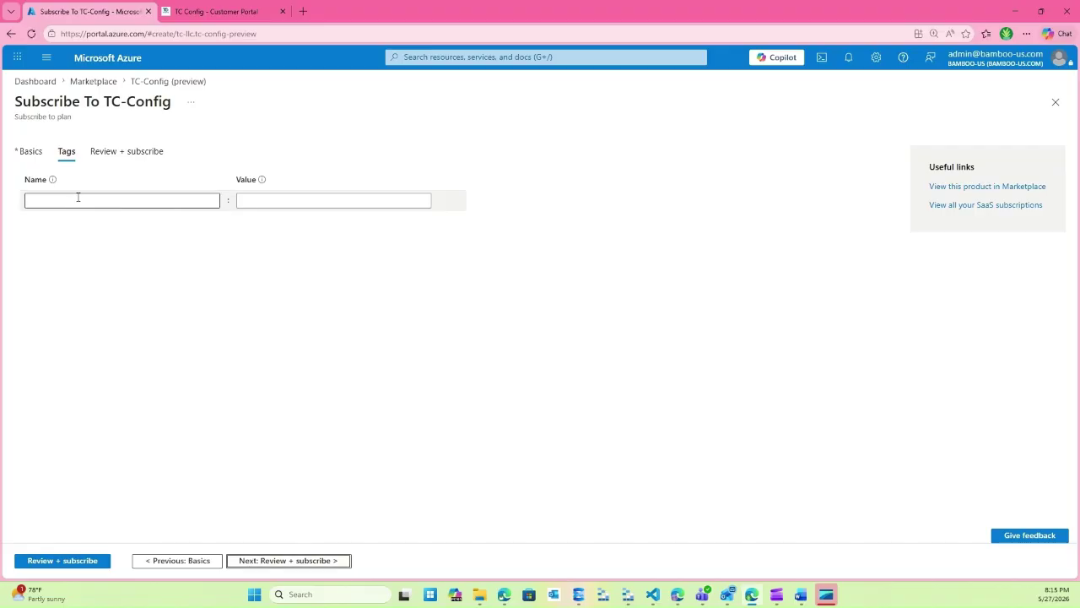
Step: Skip the tags, dismiss the invoicing notice, subscribe to the plan, and proceed to configuring the account on the publisher's site
{"action": "left_click", "coordinate": [287, 561]}
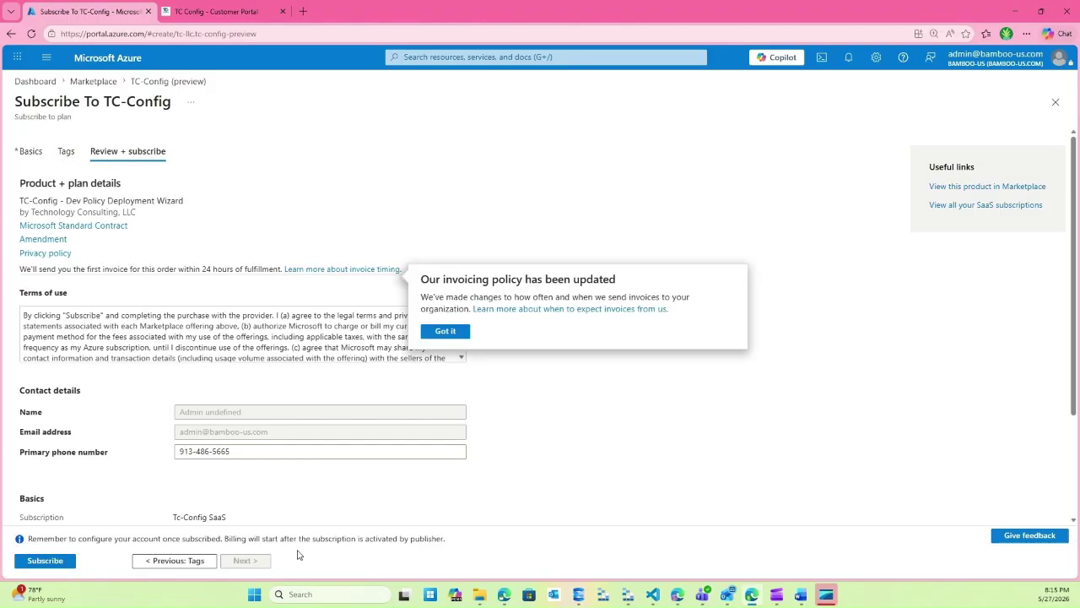
{"action": "left_click", "coordinate": [465, 335]}
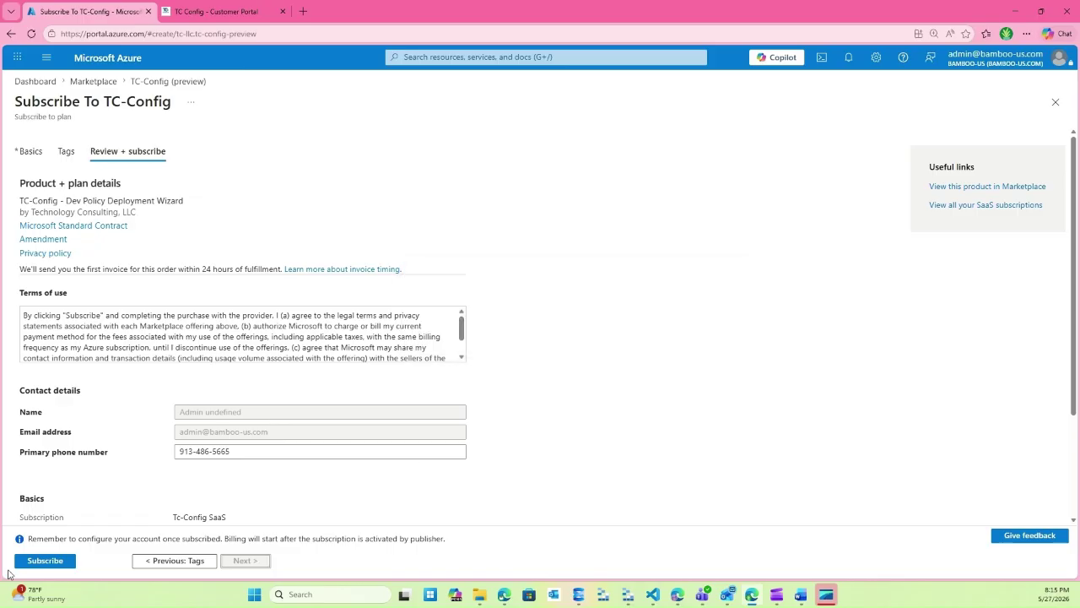
{"action": "left_click", "coordinate": [33, 563]}
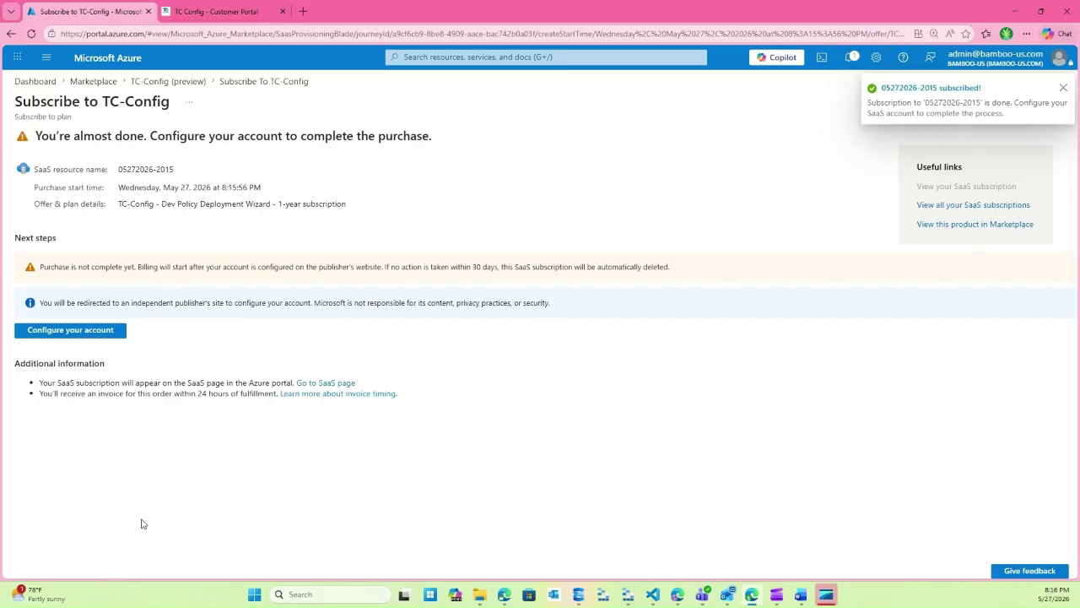
{"action": "left_click", "coordinate": [69, 334]}
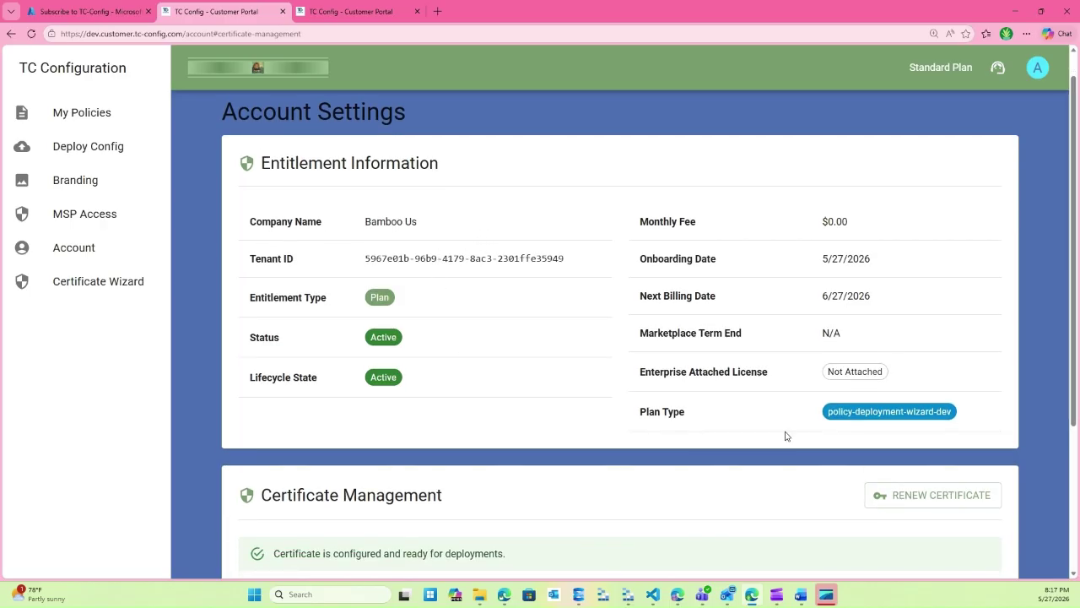
{"action": "scroll", "coordinate": [815, 422], "scroll_direction": "down", "scroll_amount": 2}
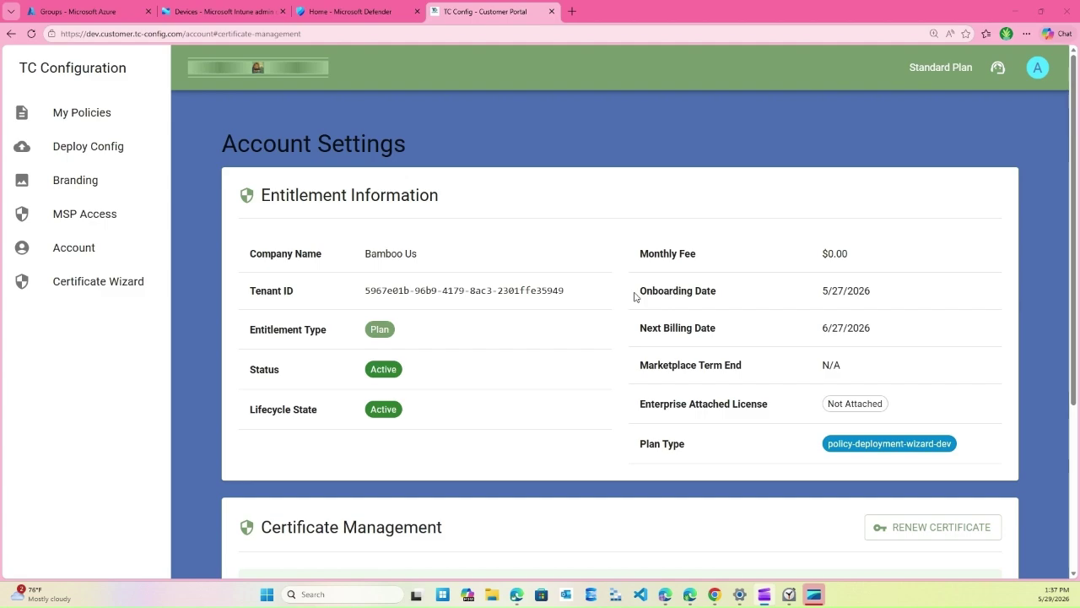
Step: Check the Azure groups list, then the Intune device configuration, compliance and Conditional Access pages for existing items
{"action": "left_click", "coordinate": [79, 12]}
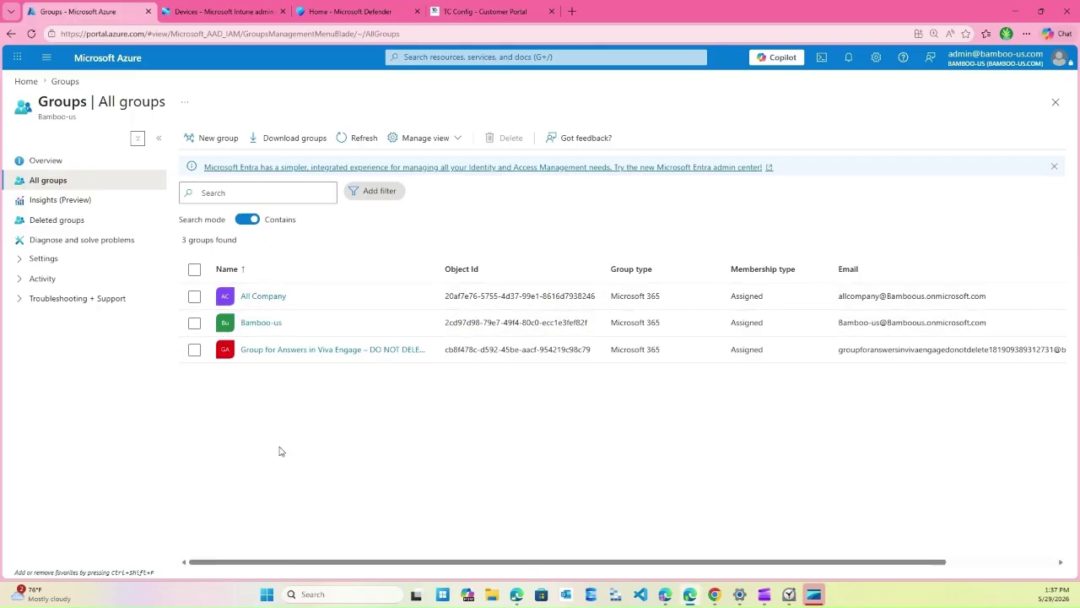
{"action": "left_click", "coordinate": [207, 11]}
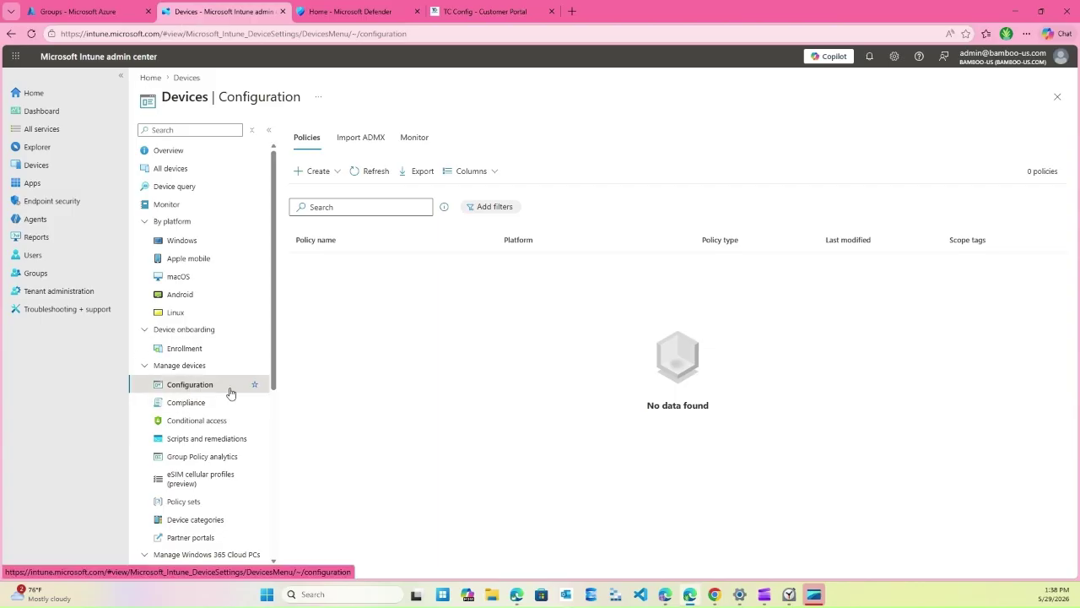
{"action": "left_click", "coordinate": [189, 411]}
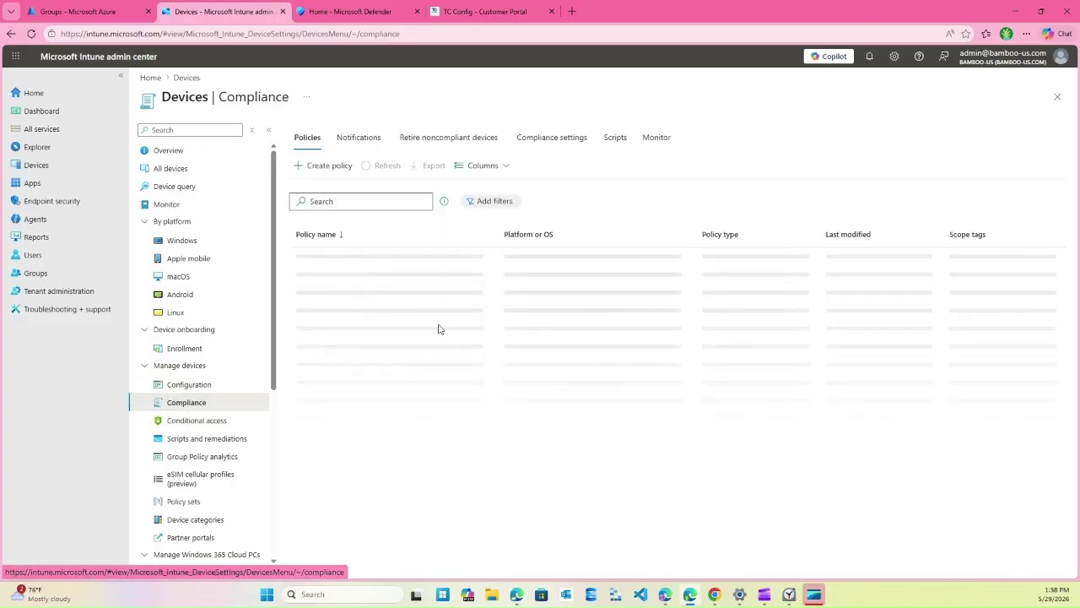
{"action": "left_click", "coordinate": [181, 421]}
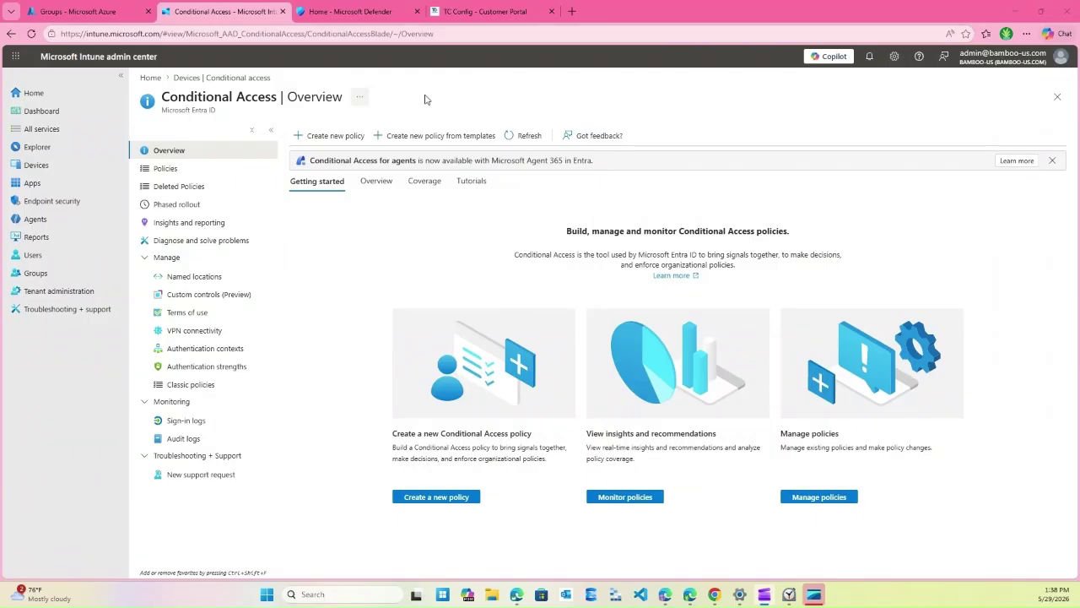
Step: Switch to Microsoft Defender and open the Endpoints section of the system settings
{"action": "left_click", "coordinate": [349, 13]}
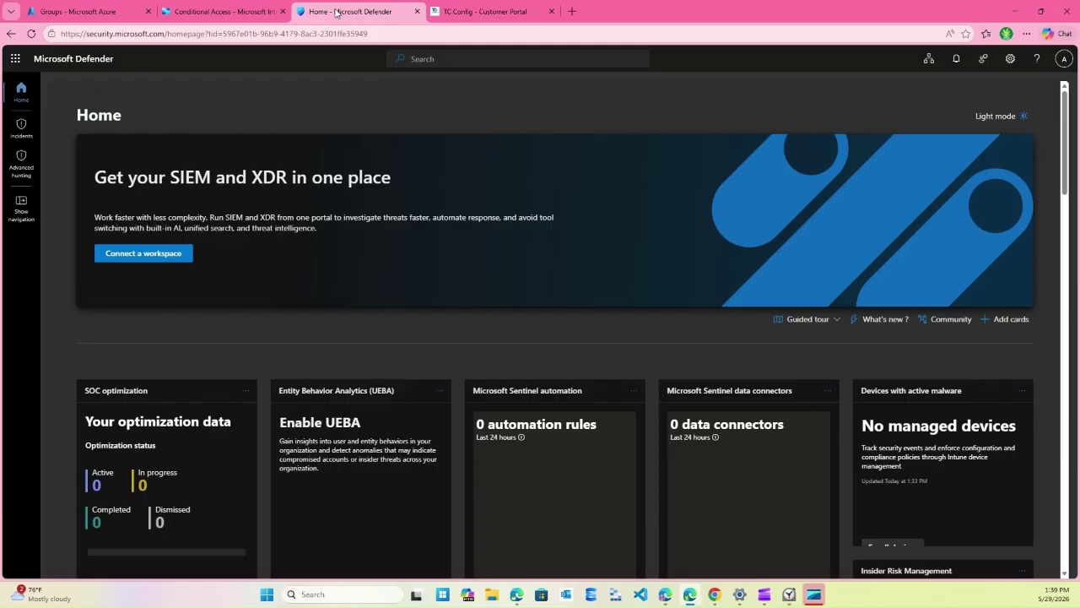
{"action": "left_click", "coordinate": [21, 206]}
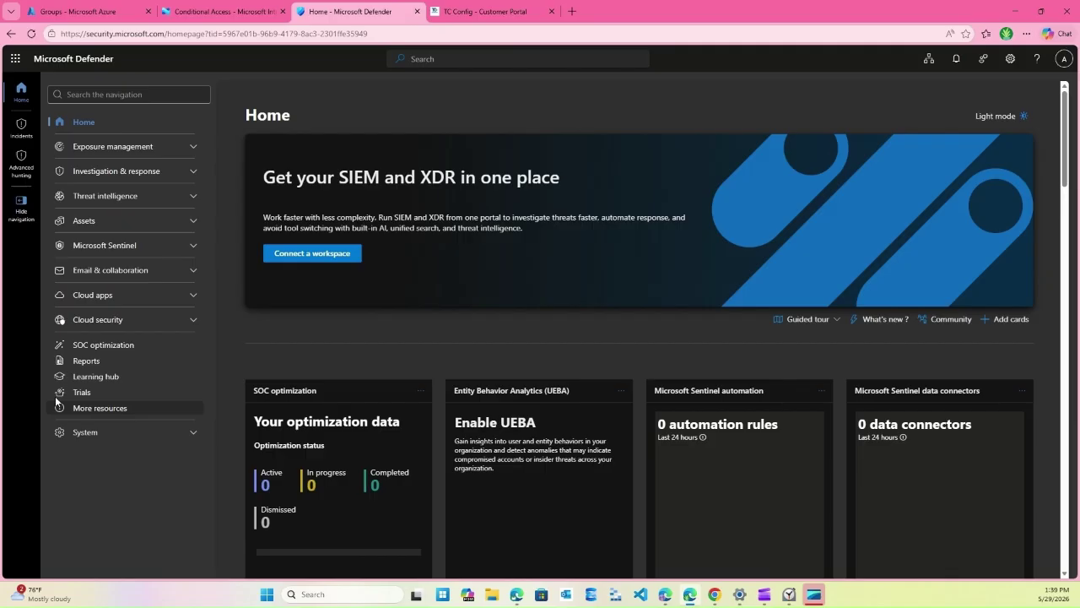
{"action": "left_click", "coordinate": [91, 434]}
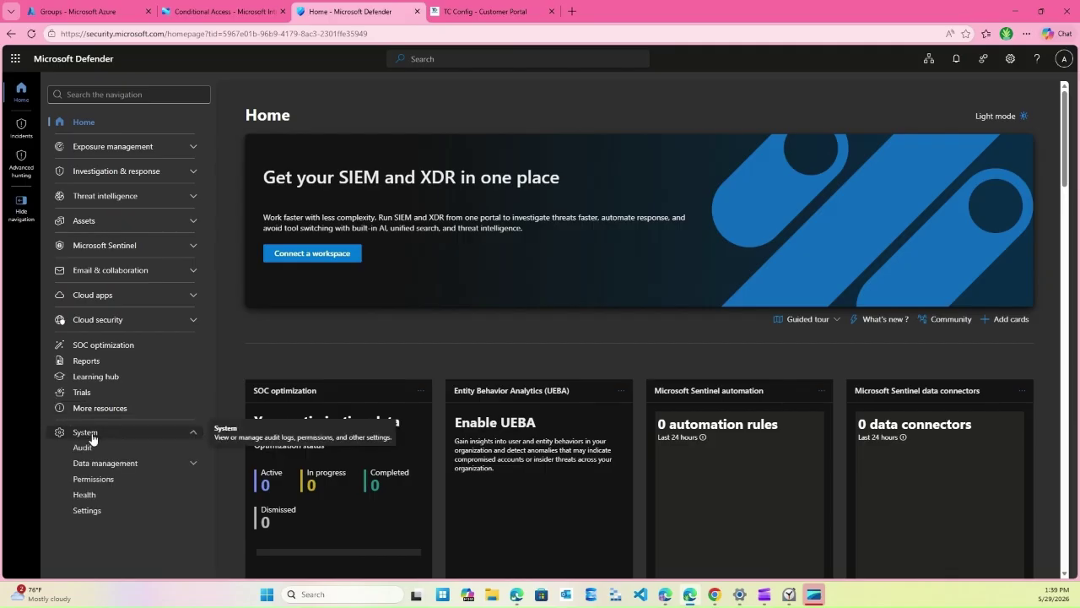
{"action": "left_click", "coordinate": [87, 511]}
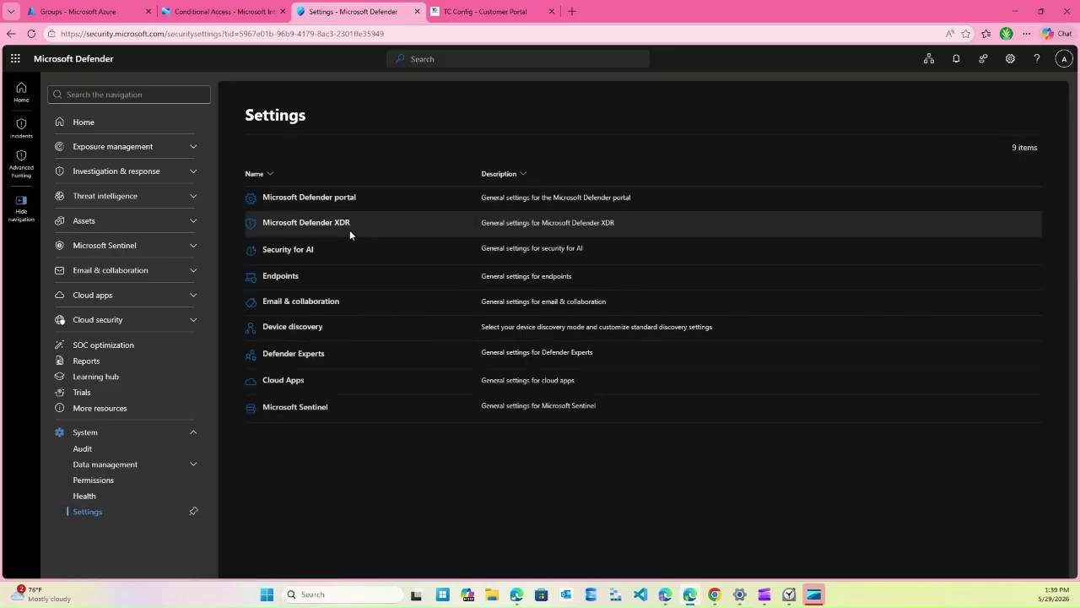
{"action": "left_click", "coordinate": [287, 278]}
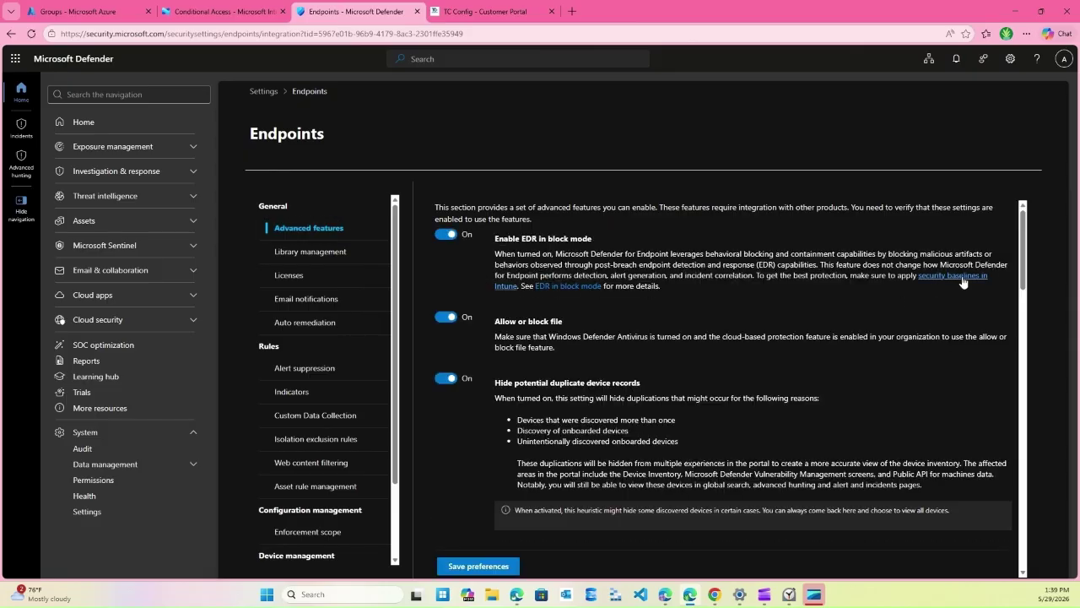
Step: Review the Endpoints advanced features down to Preview features, including the Microsoft Intune connection, and return to the TC Config portal
{"action": "left_click_drag", "start_coordinate": [1021, 269], "coordinate": [1016, 588]}
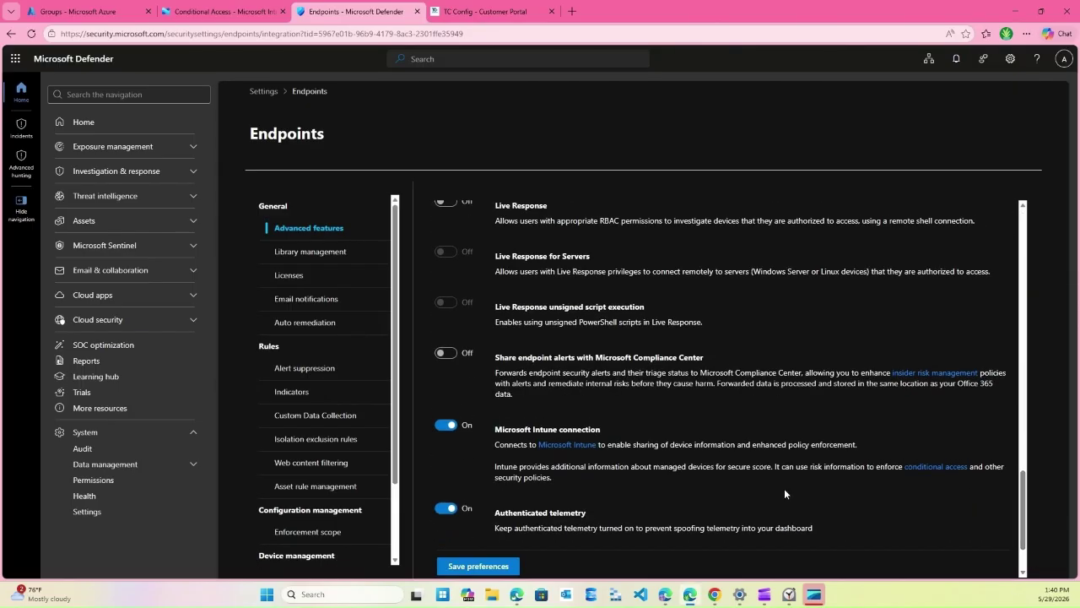
{"action": "scroll", "coordinate": [783, 488], "scroll_direction": "down", "scroll_amount": 1}
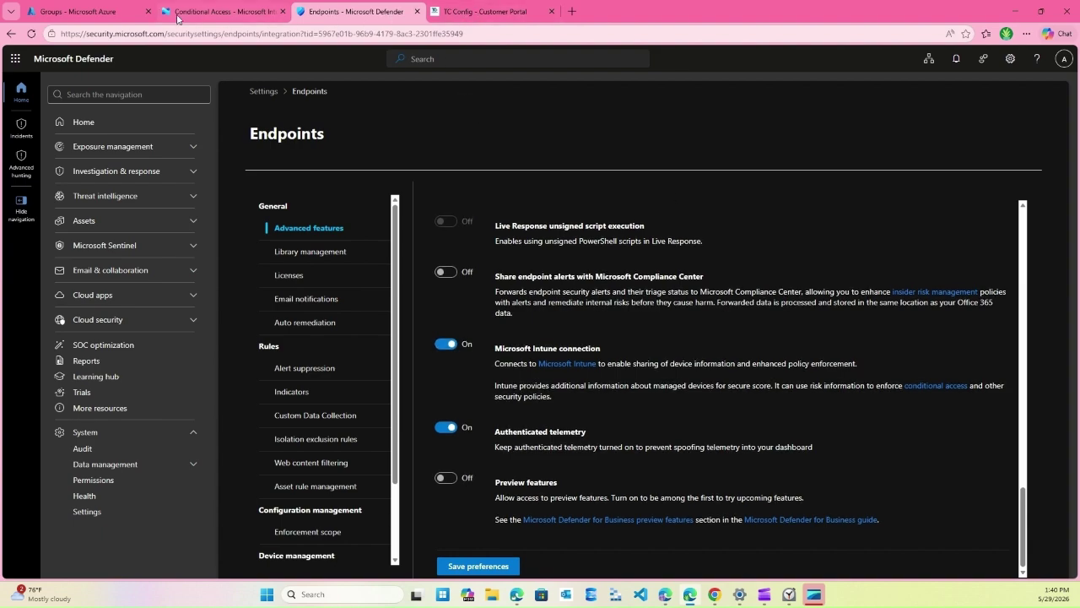
{"action": "mouse_move", "coordinate": [189, 14]}
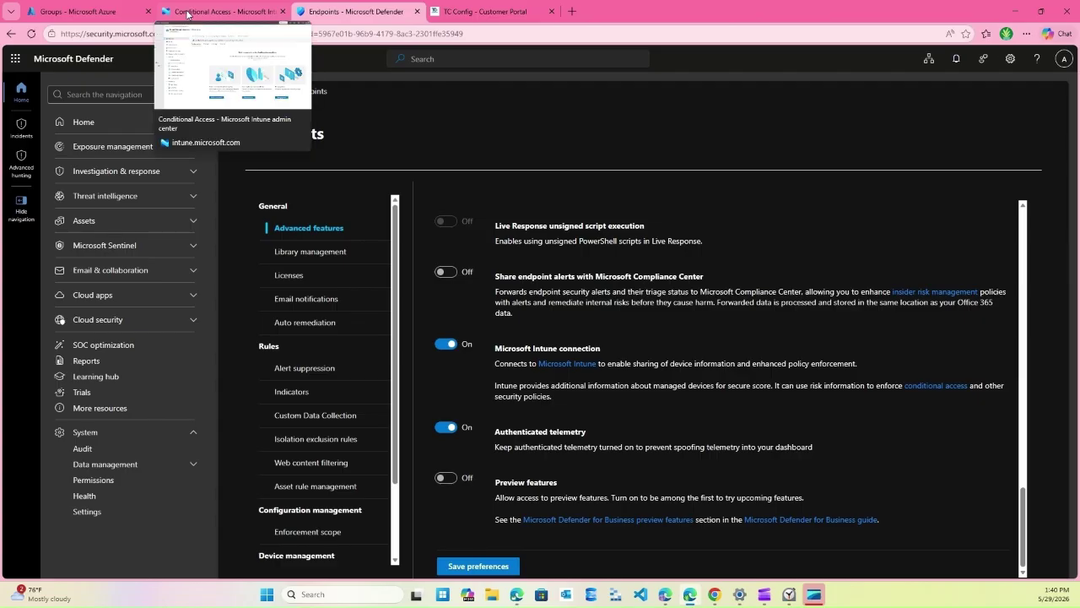
{"action": "left_click", "coordinate": [477, 12]}
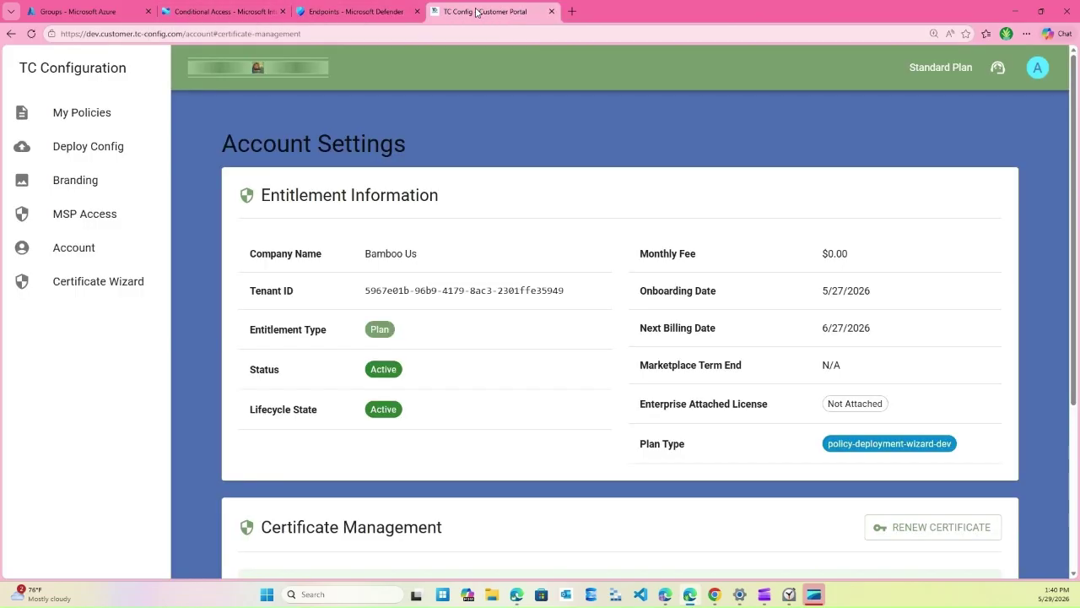
Step: Open the Deploy Config wizard and review the readiness checks plus the recommended and alternate security configurations
{"action": "scroll", "coordinate": [126, 118], "scroll_direction": "down", "scroll_amount": 1}
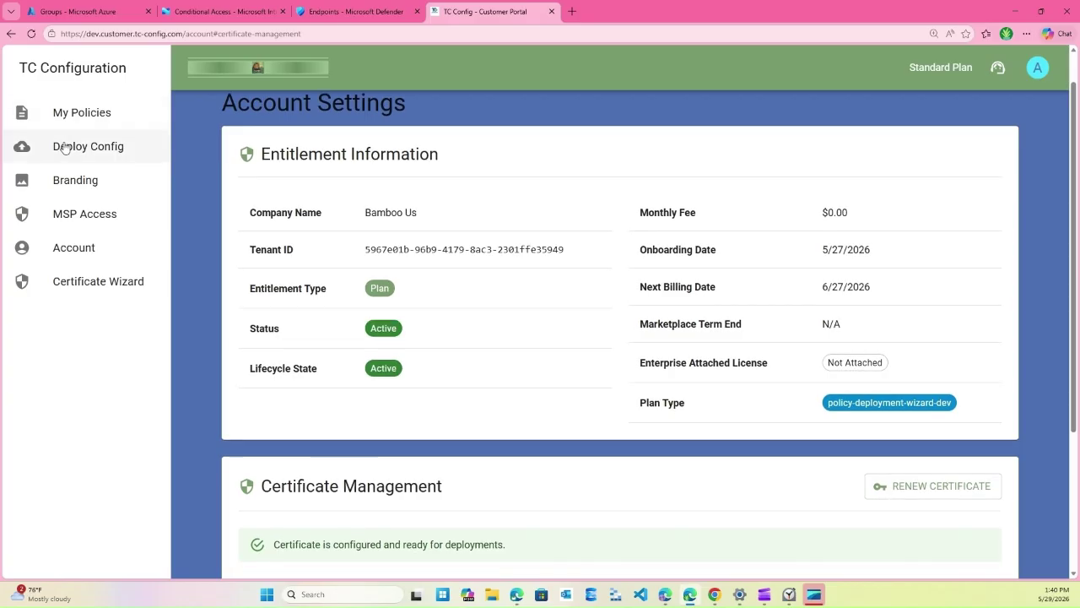
{"action": "left_click", "coordinate": [65, 148]}
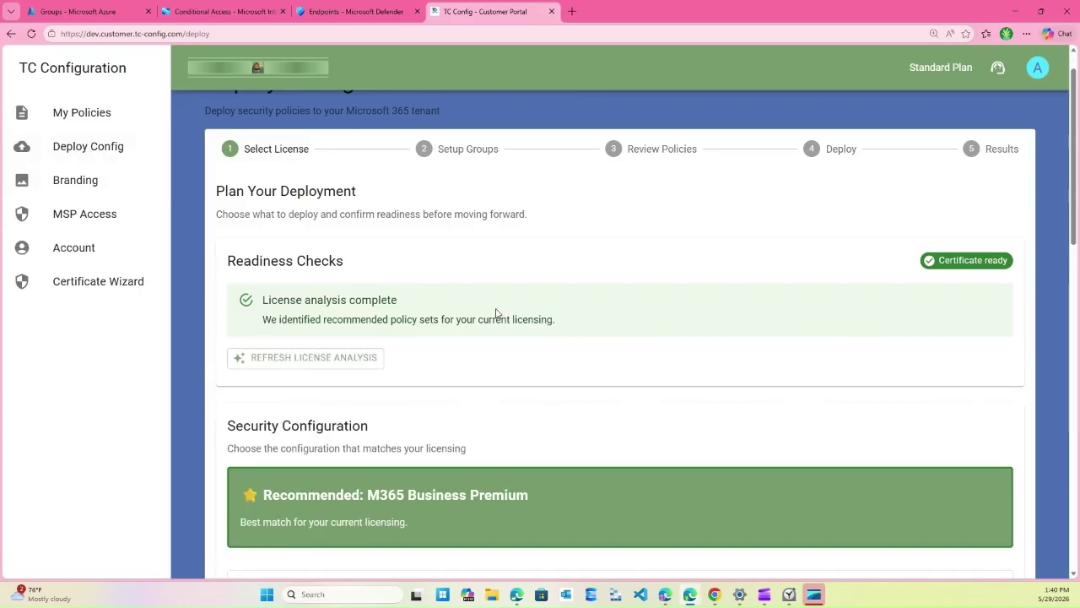
{"action": "scroll", "coordinate": [496, 314], "scroll_direction": "down", "scroll_amount": 2}
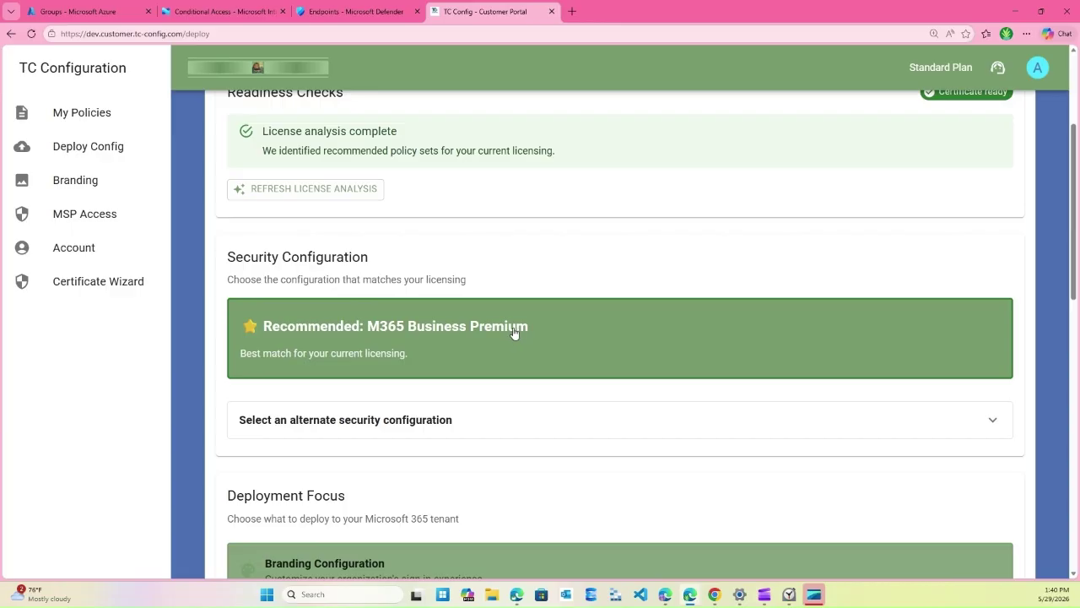
{"action": "scroll", "coordinate": [512, 333], "scroll_direction": "down", "scroll_amount": 1}
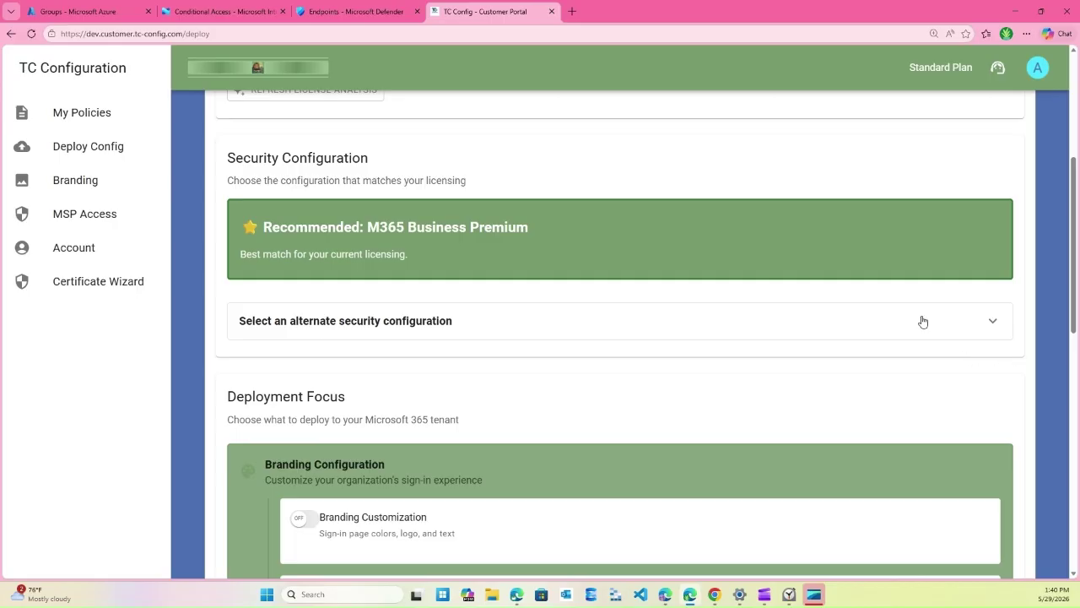
{"action": "left_click", "coordinate": [992, 327]}
{"action": "scroll", "coordinate": [483, 379], "scroll_direction": "down", "scroll_amount": 1}
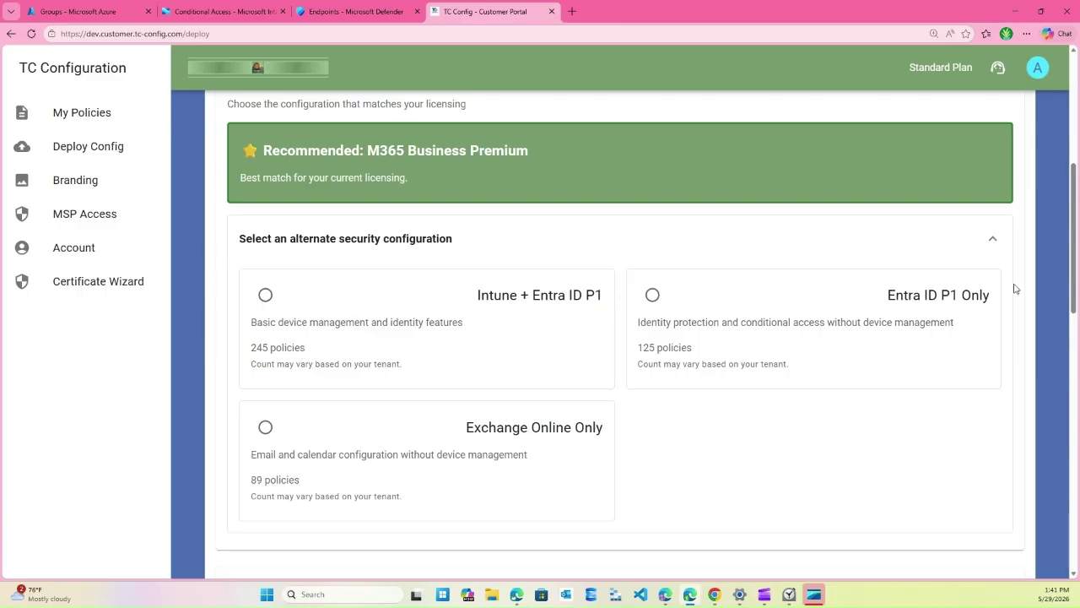
{"action": "left_click", "coordinate": [992, 243]}
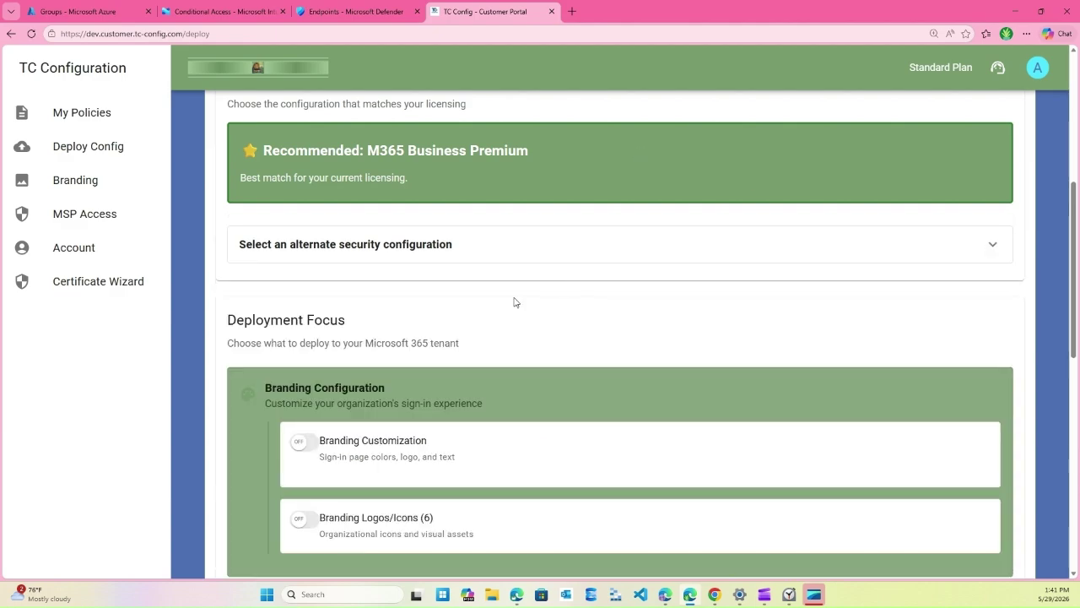
Step: Exclude macOS and Linux device policies from the device type scope, keeping the other deployment focus options as they are
{"action": "scroll", "coordinate": [462, 314], "scroll_direction": "down", "scroll_amount": 2}
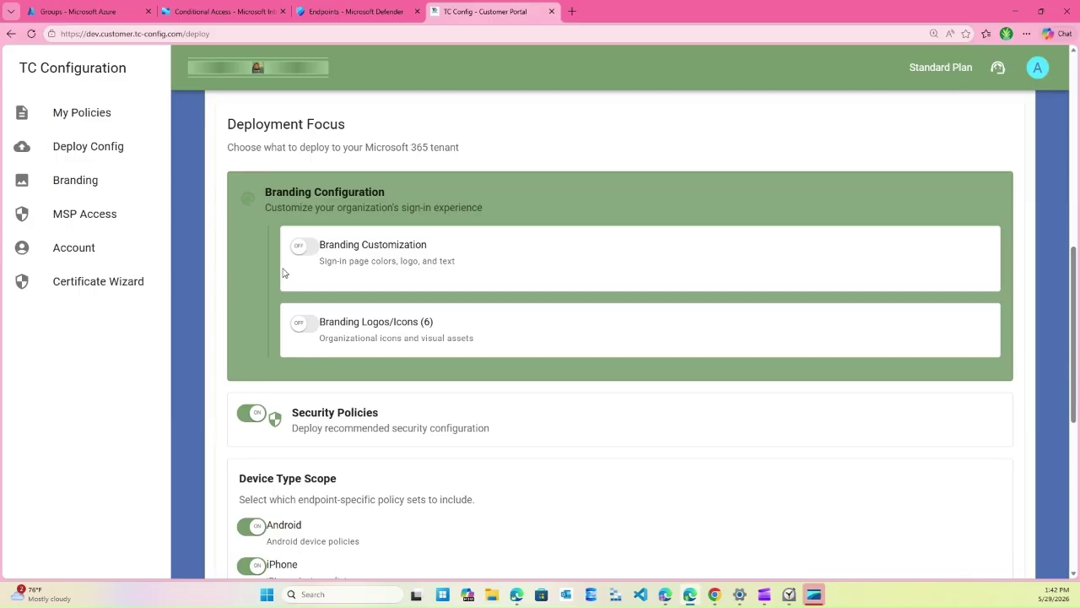
{"action": "scroll", "coordinate": [368, 299], "scroll_direction": "down", "scroll_amount": 1}
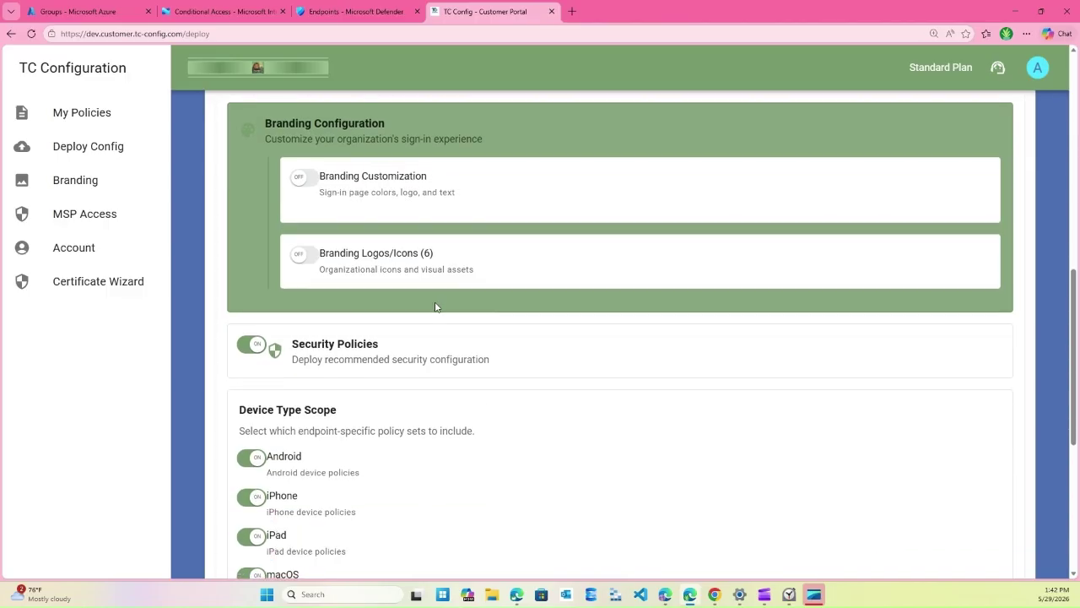
{"action": "scroll", "coordinate": [436, 306], "scroll_direction": "down", "scroll_amount": 2}
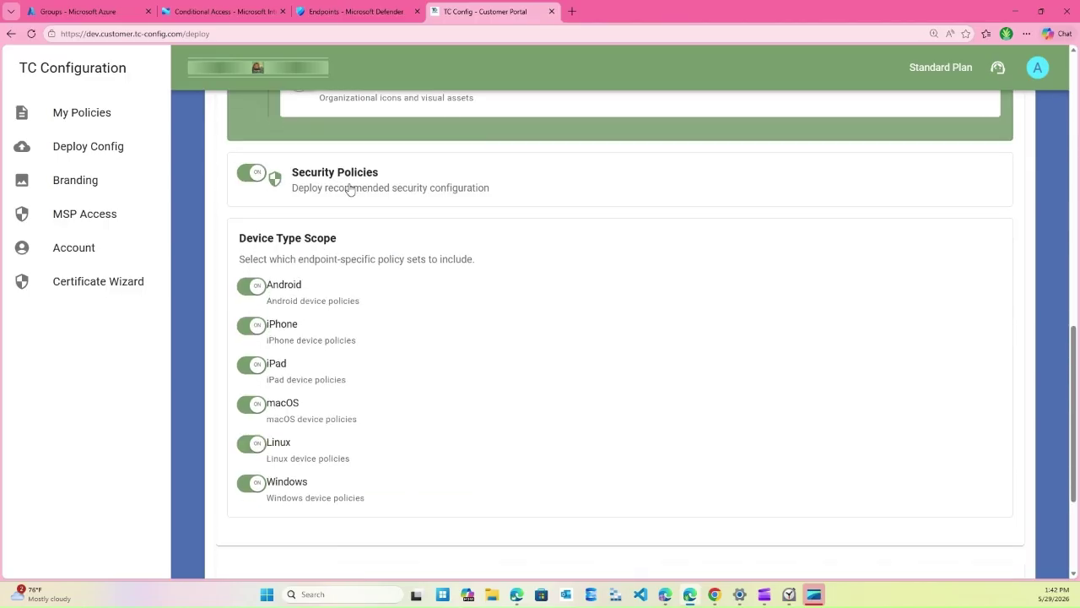
{"action": "scroll", "coordinate": [361, 256], "scroll_direction": "down", "scroll_amount": 1}
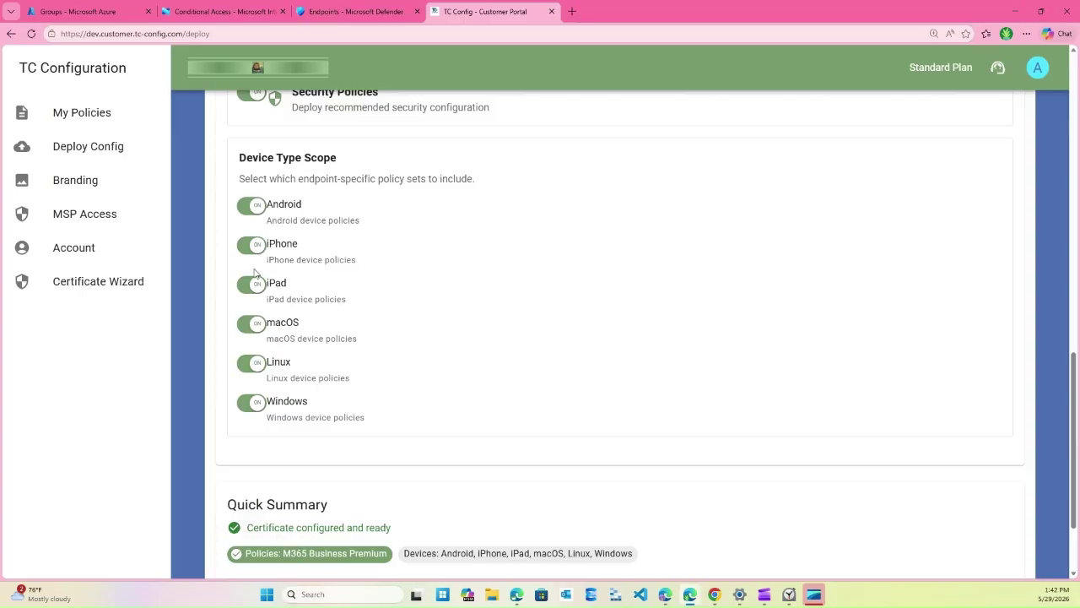
{"action": "left_click", "coordinate": [249, 329]}
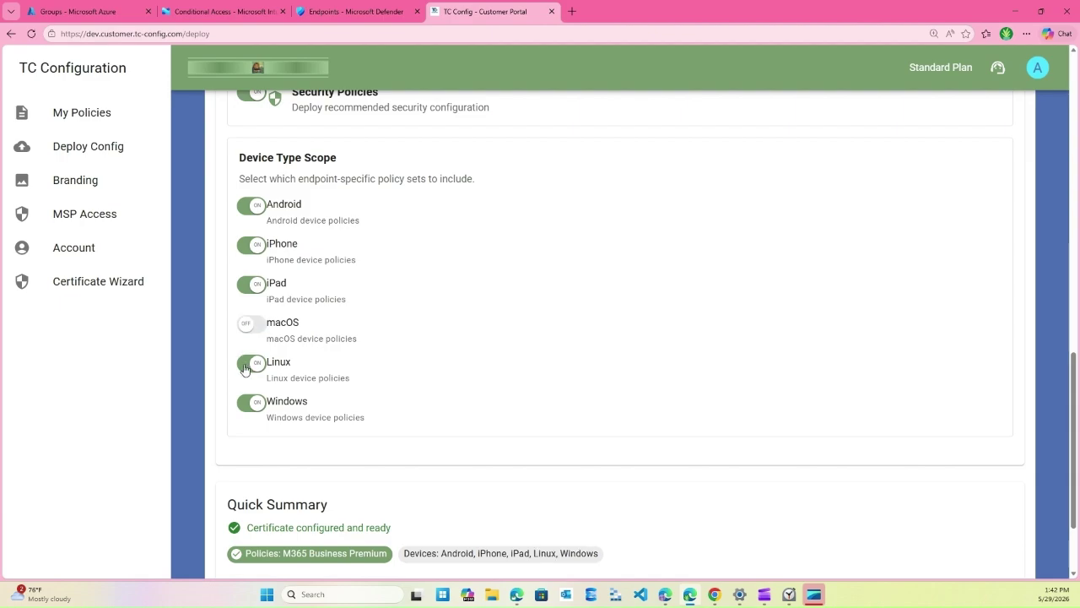
{"action": "left_click", "coordinate": [246, 367]}
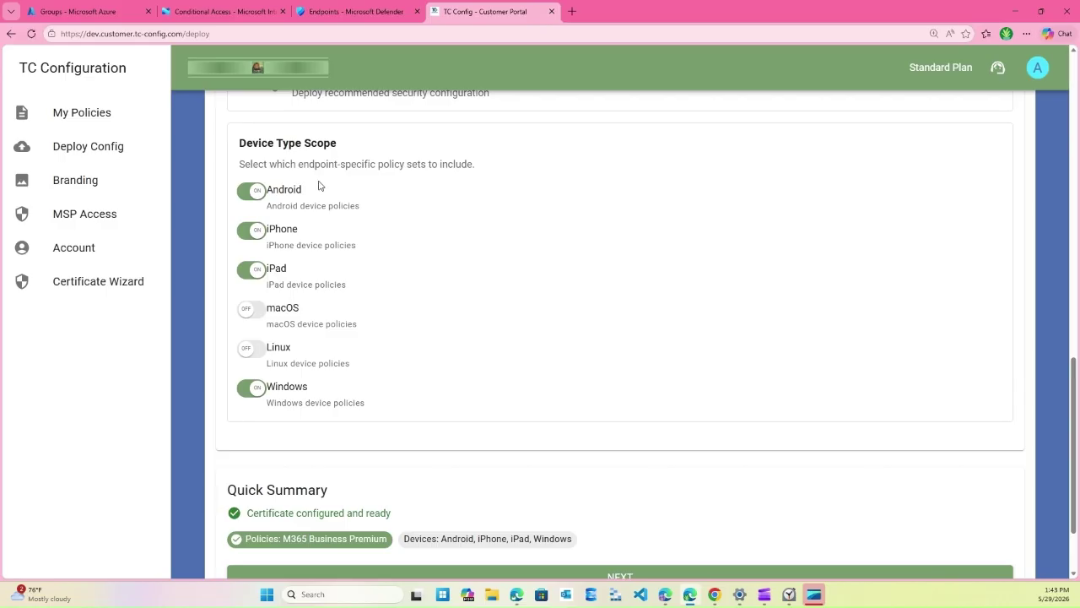
{"action": "scroll", "coordinate": [435, 260], "scroll_direction": "down", "scroll_amount": 1}
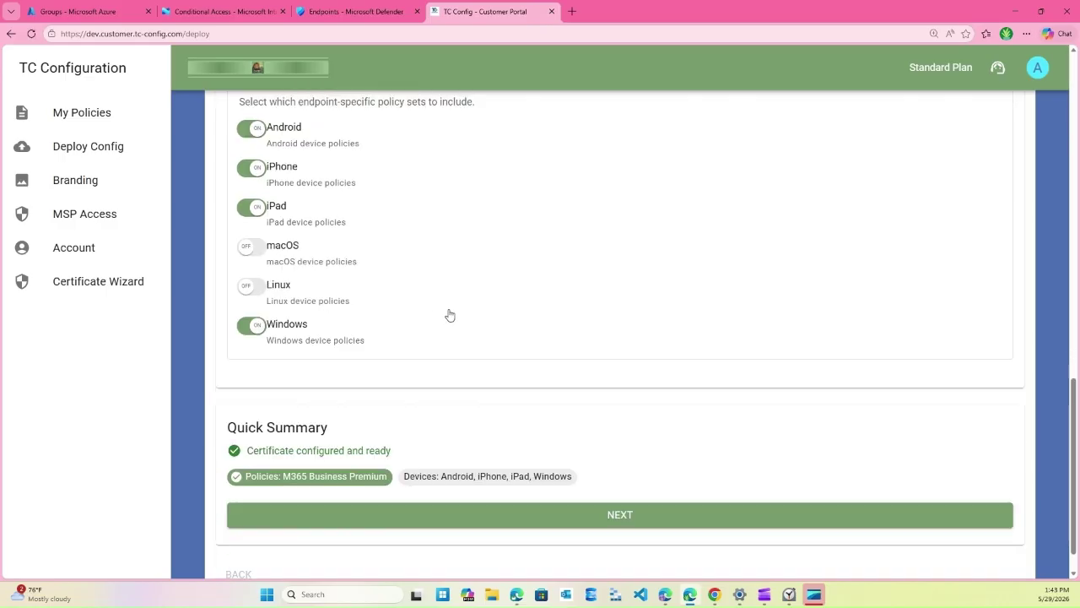
{"action": "scroll", "coordinate": [450, 315], "scroll_direction": "down", "scroll_amount": 1}
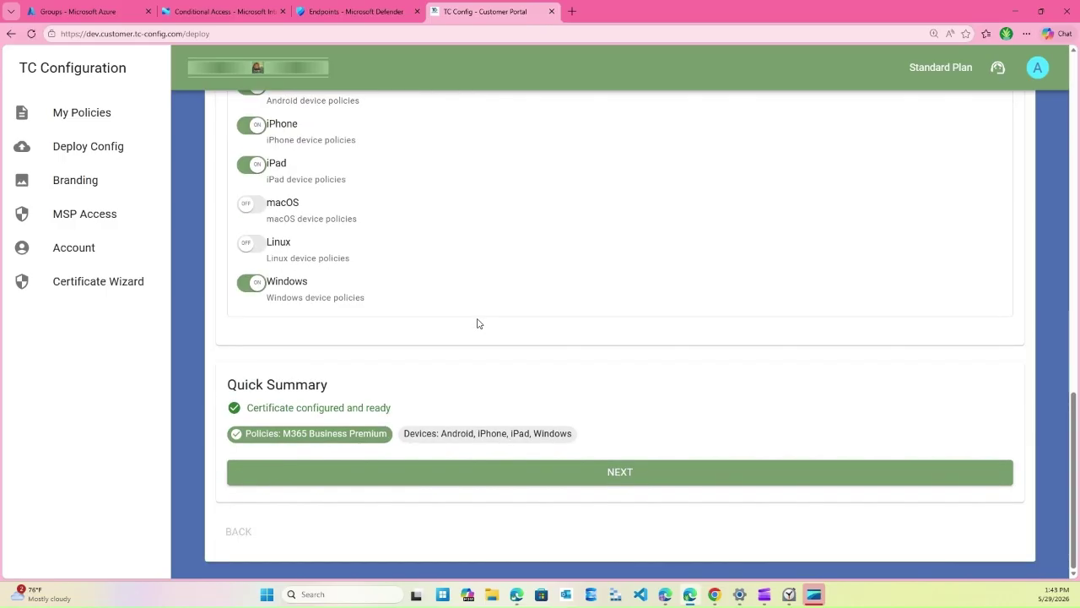
Step: Proceed to the group setup stage, verify the required groups, and create the missing ones
{"action": "left_click", "coordinate": [618, 474]}
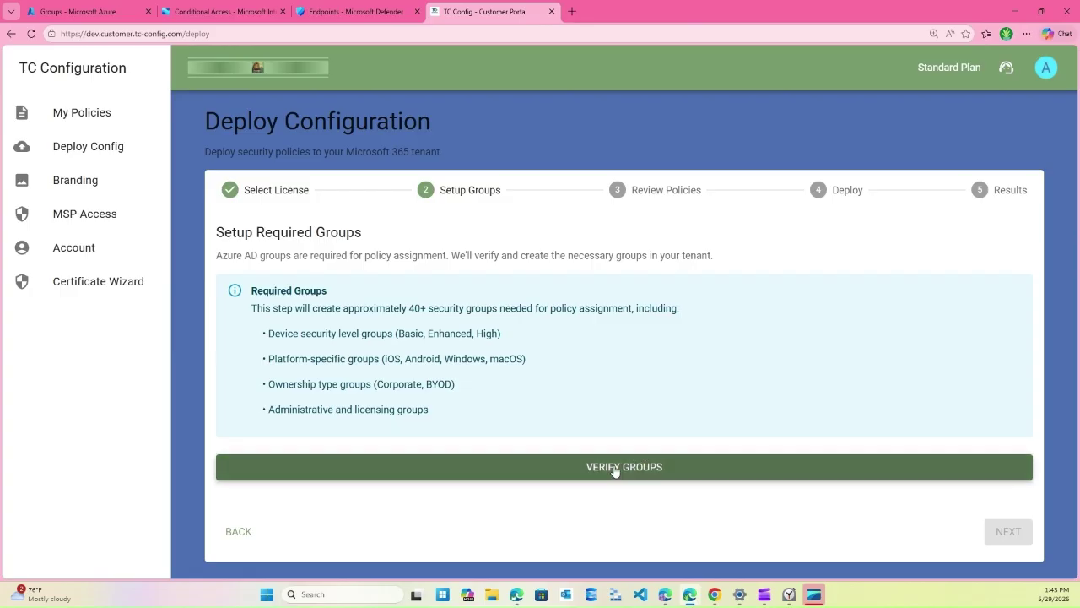
{"action": "left_click", "coordinate": [615, 469]}
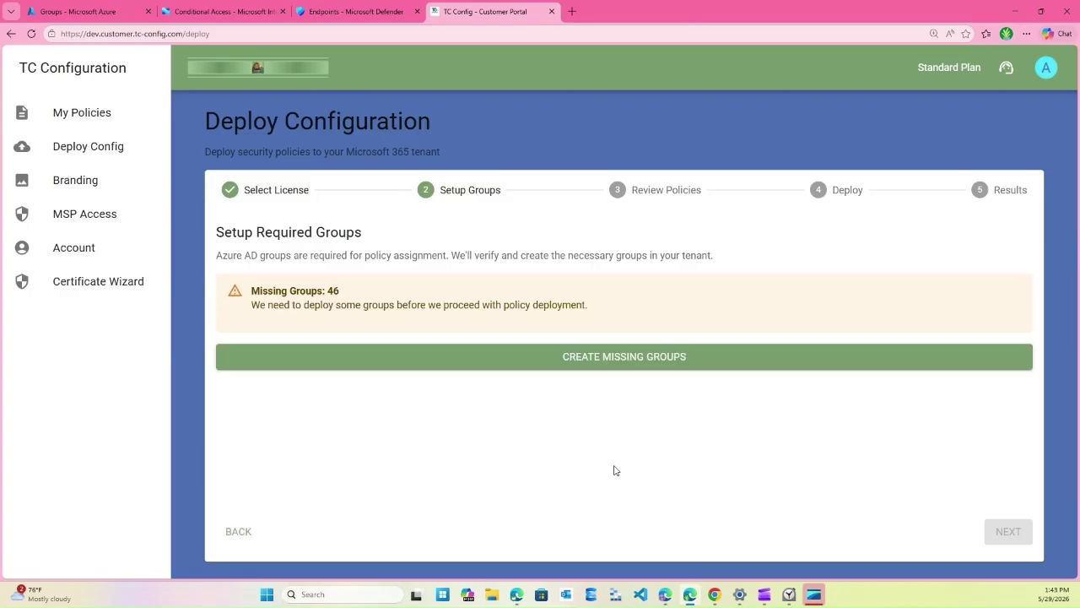
{"action": "left_click", "coordinate": [640, 363]}
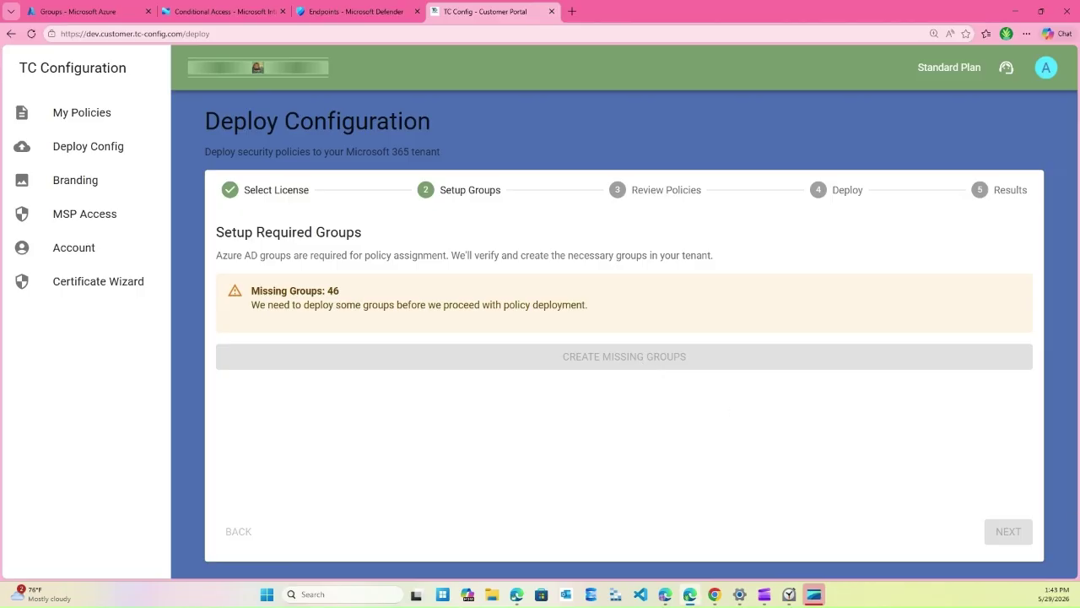
Step: Start the policy deployment and time it with the stopwatch until the deployment completes
{"action": "left_click_drag", "start_coordinate": [1003, 494], "coordinate": [86, 471]}
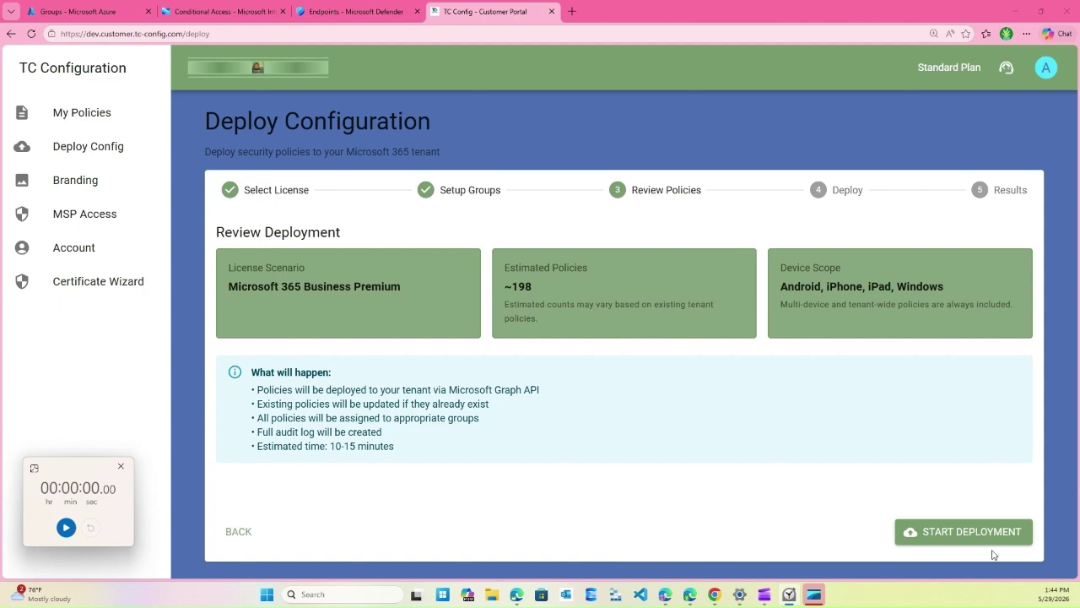
{"action": "left_click", "coordinate": [66, 528]}
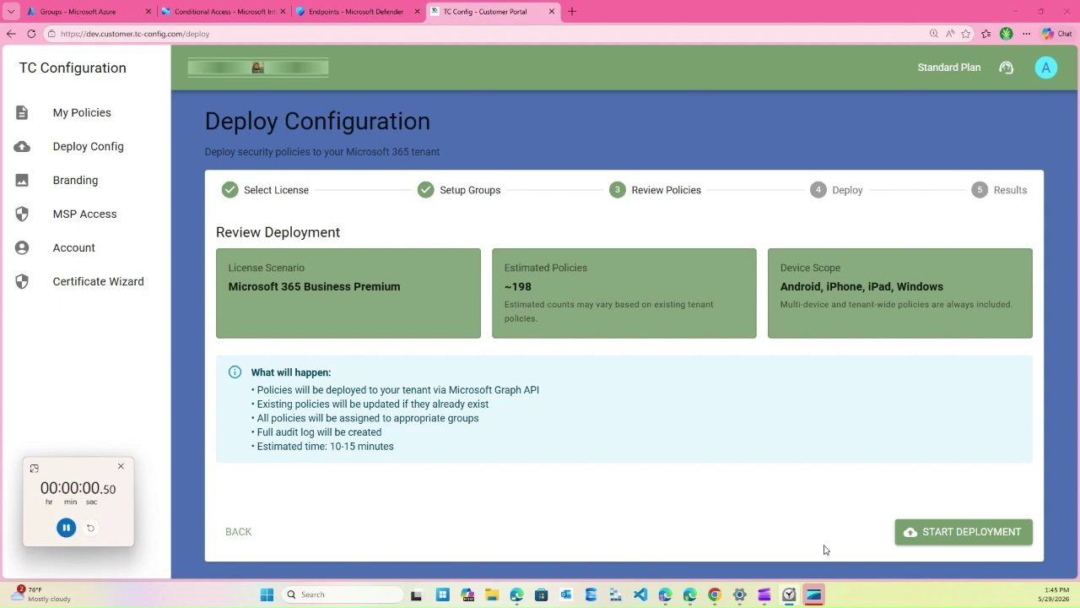
{"action": "left_click", "coordinate": [956, 539]}
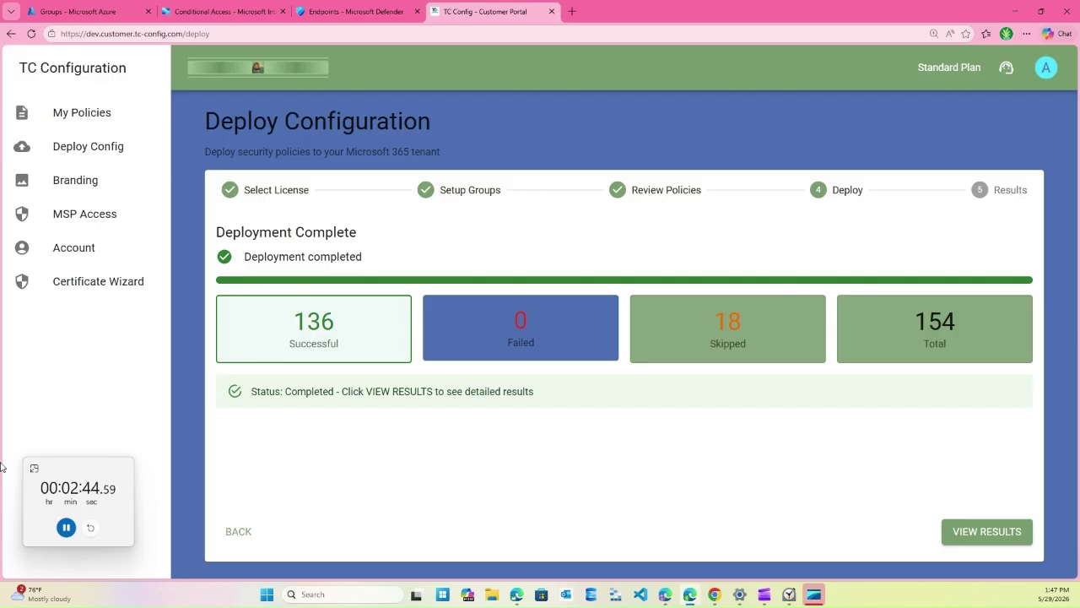
{"action": "left_click", "coordinate": [65, 527]}
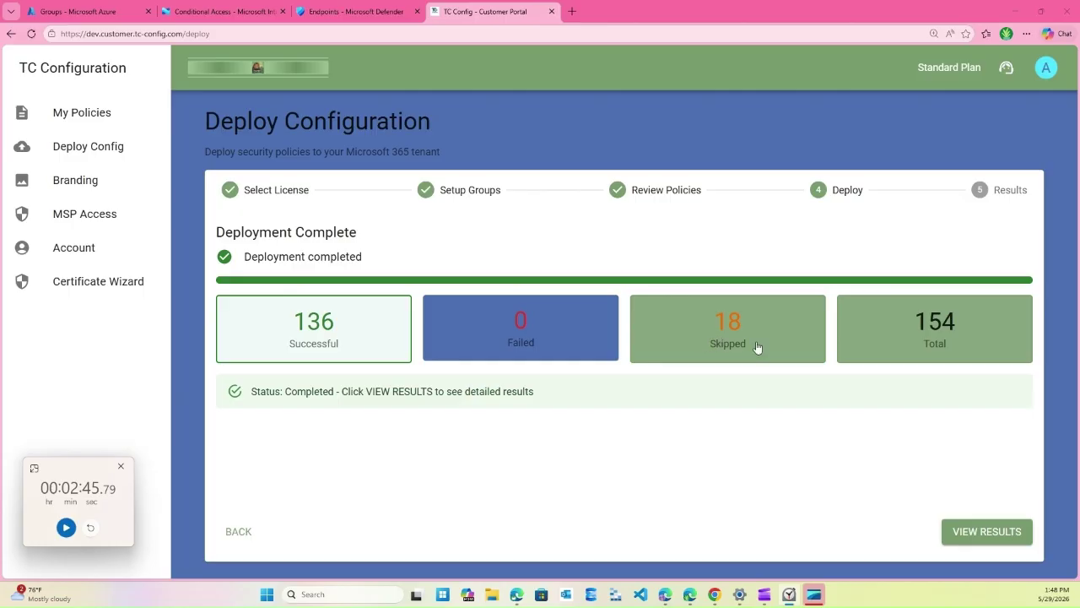
Step: View the deployment results, check the explanation for the skipped policies, and close the wizard
{"action": "left_click", "coordinate": [990, 533]}
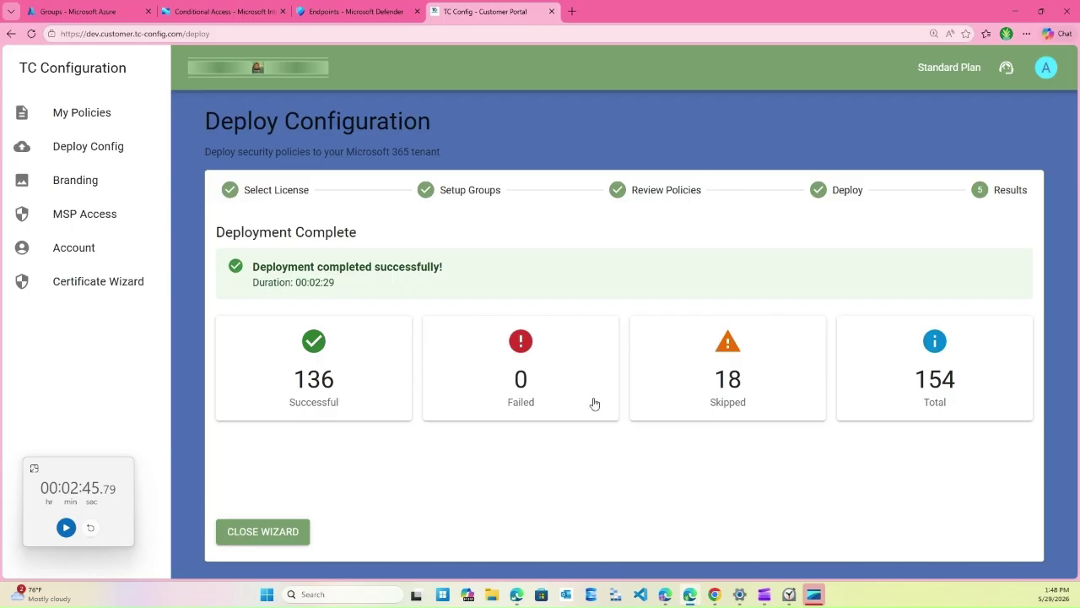
{"action": "left_click", "coordinate": [757, 400]}
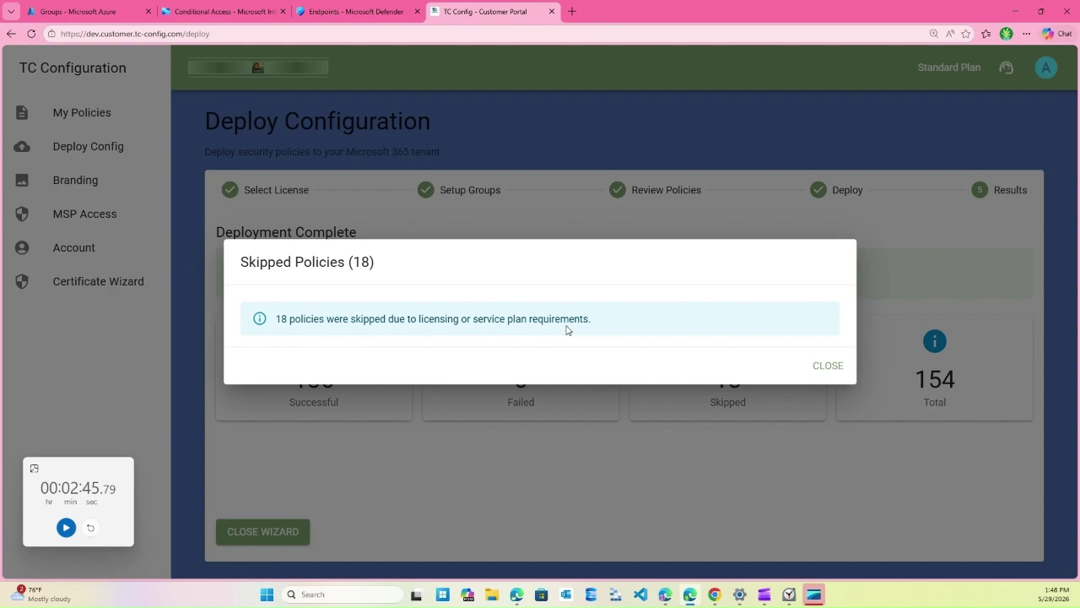
{"action": "left_click", "coordinate": [827, 365]}
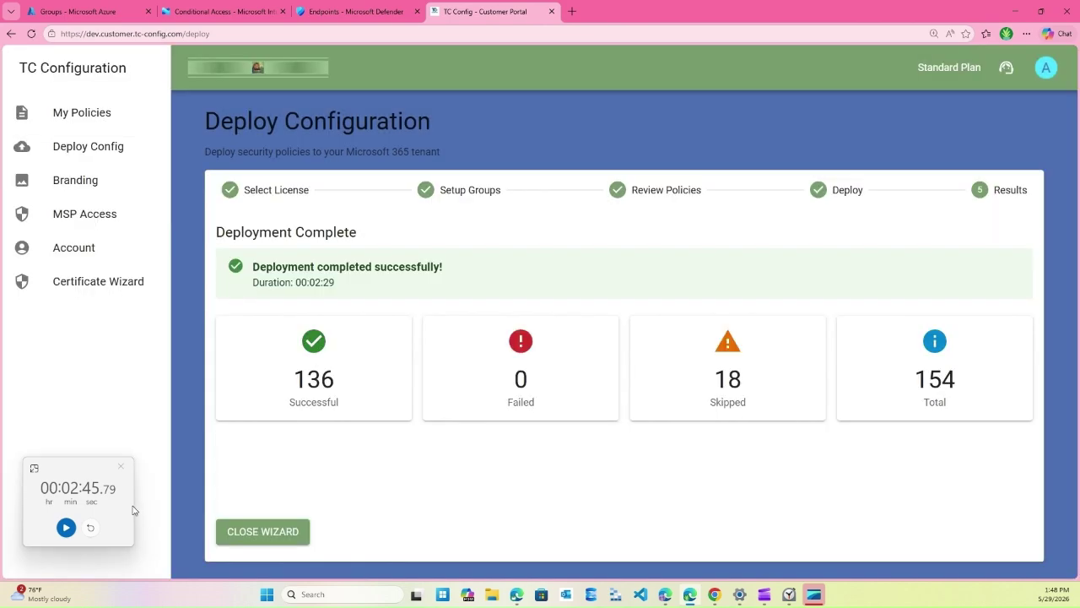
{"action": "left_click", "coordinate": [252, 534]}
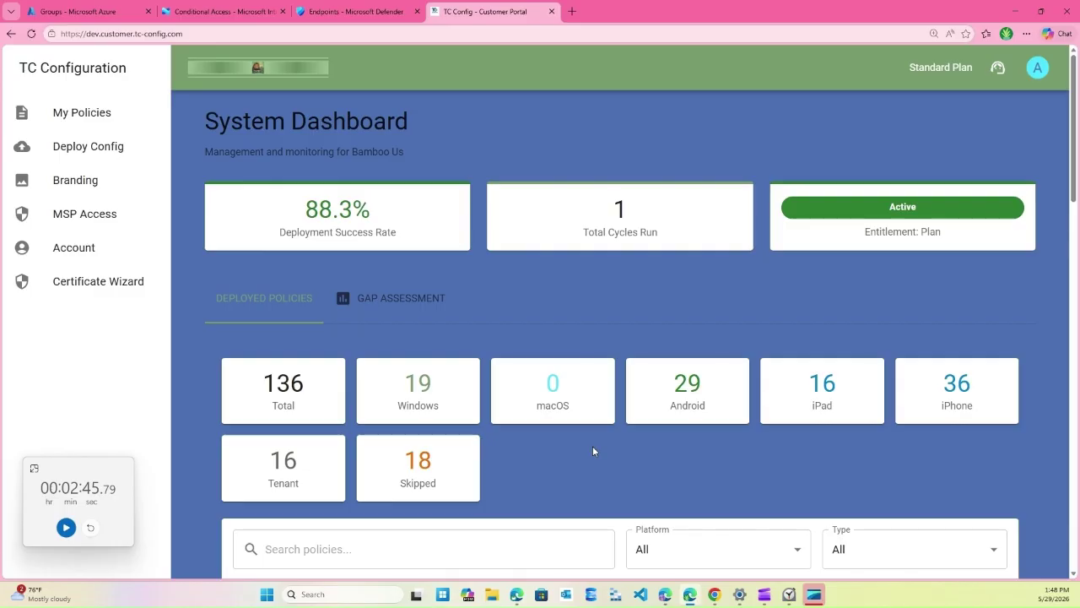
Step: Filter the deployed policies on the dashboard to the Windows platform and look through the list
{"action": "scroll", "coordinate": [593, 448], "scroll_direction": "down", "scroll_amount": 2}
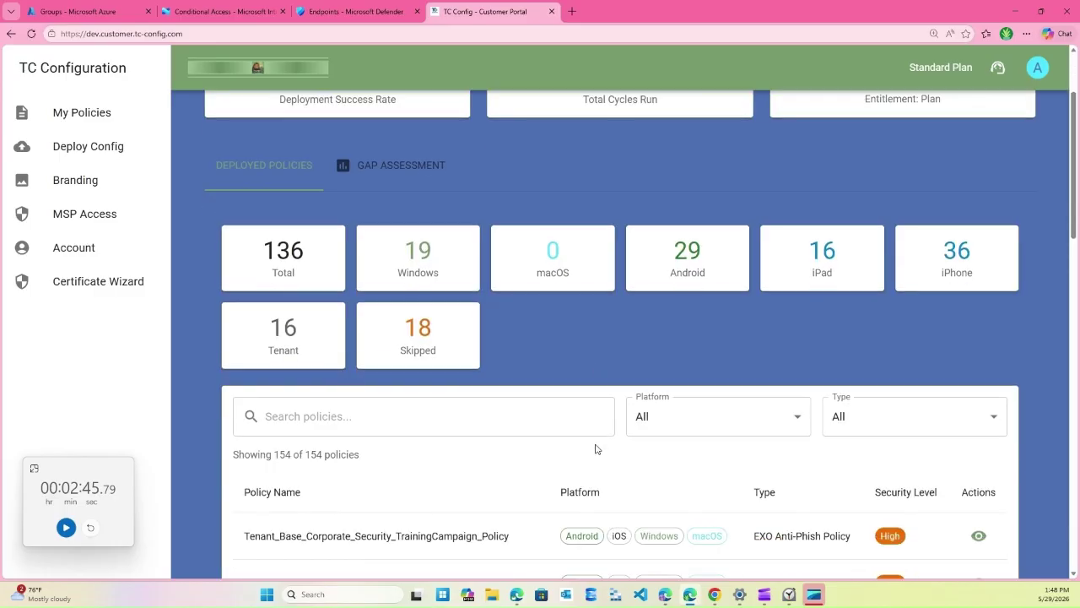
{"action": "left_click", "coordinate": [423, 258]}
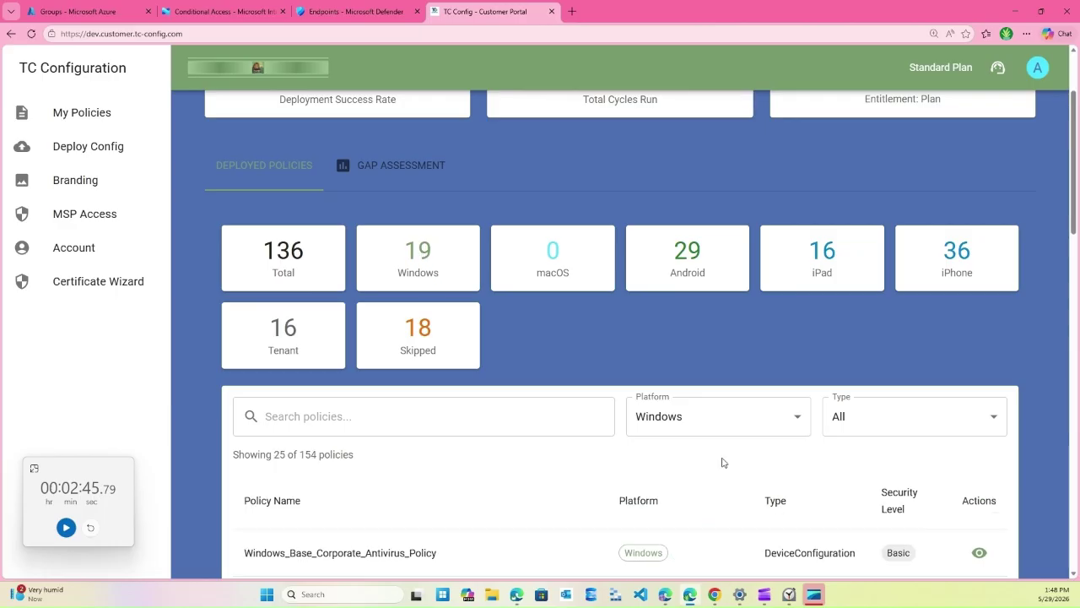
{"action": "scroll", "coordinate": [722, 463], "scroll_direction": "down", "scroll_amount": 3}
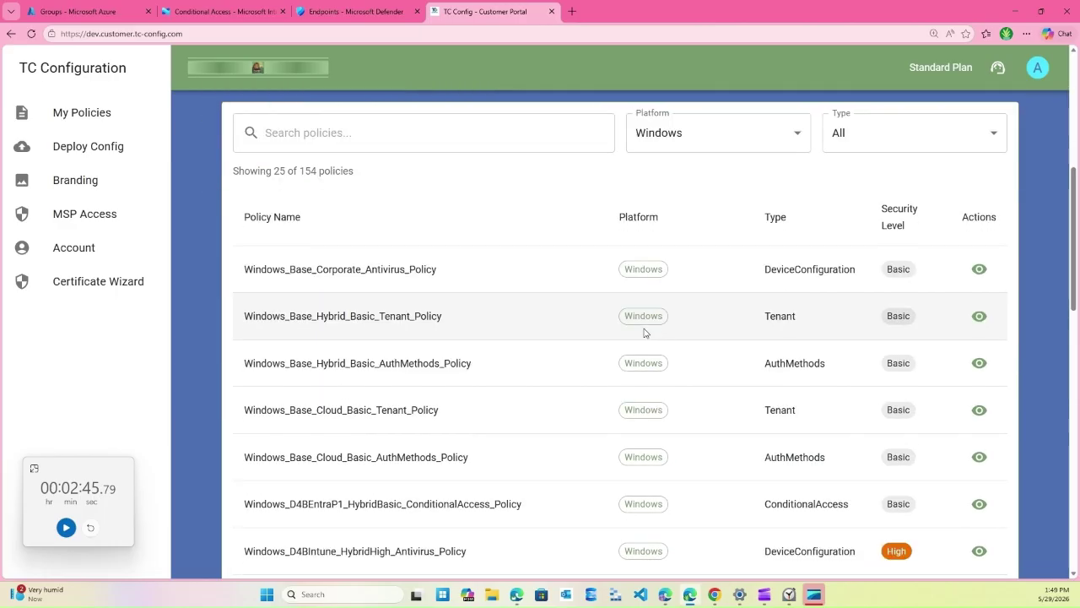
{"action": "scroll", "coordinate": [766, 333], "scroll_direction": "up", "scroll_amount": 2}
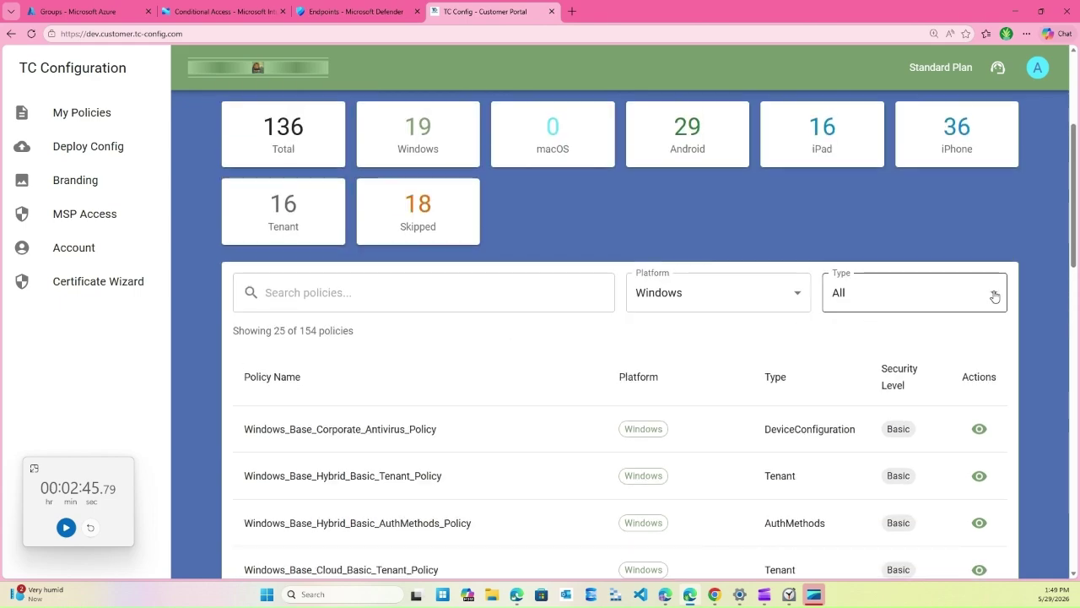
Step: Narrow the Windows policy list to the ConditionalAccess type and review the matching policies
{"action": "left_click", "coordinate": [993, 294]}
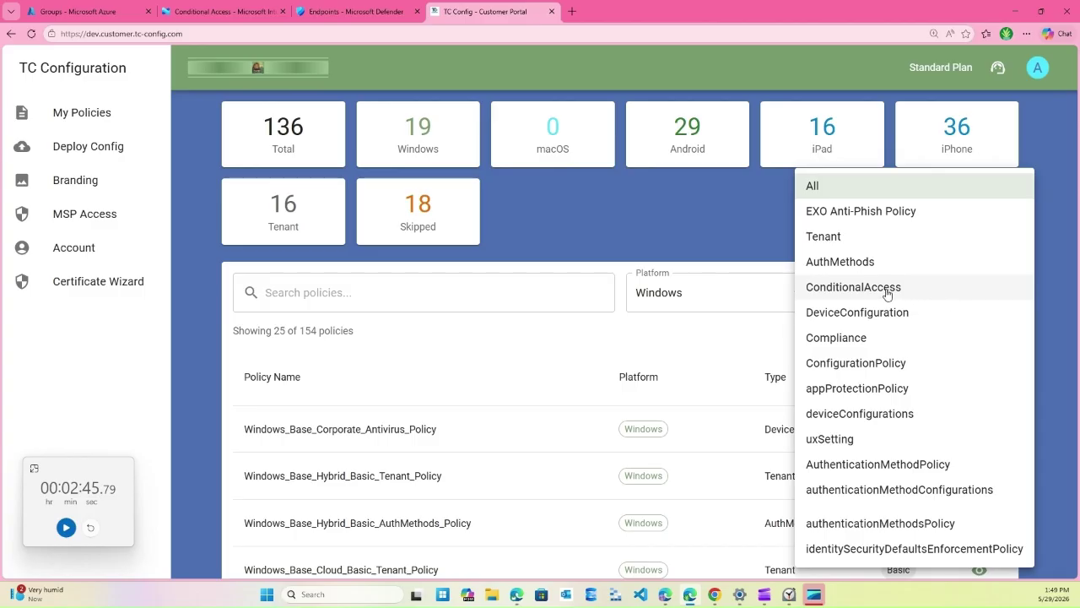
{"action": "left_click", "coordinate": [843, 295]}
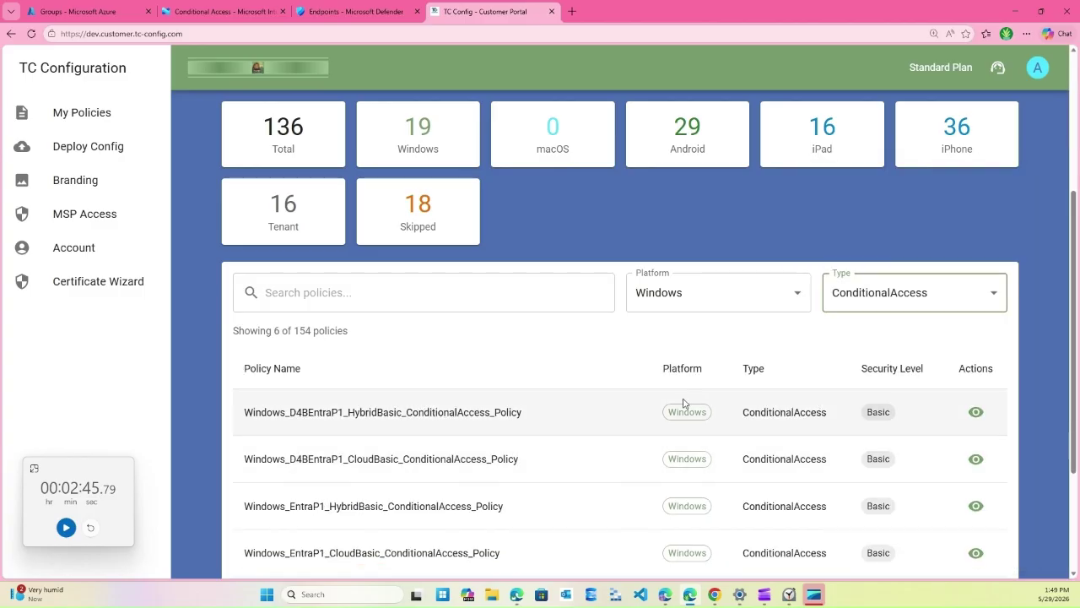
{"action": "scroll", "coordinate": [684, 401], "scroll_direction": "down", "scroll_amount": 1}
{"action": "scroll", "coordinate": [684, 401], "scroll_direction": "down", "scroll_amount": 2}
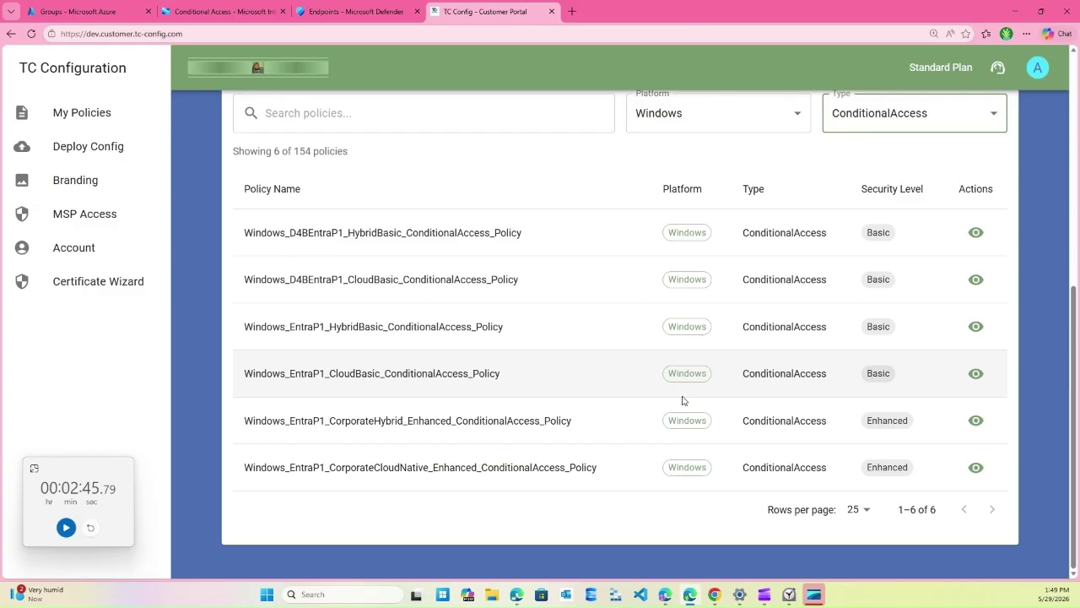
{"action": "scroll", "coordinate": [682, 397], "scroll_direction": "up", "scroll_amount": 3}
{"action": "scroll", "coordinate": [616, 354], "scroll_direction": "up", "scroll_amount": 2}
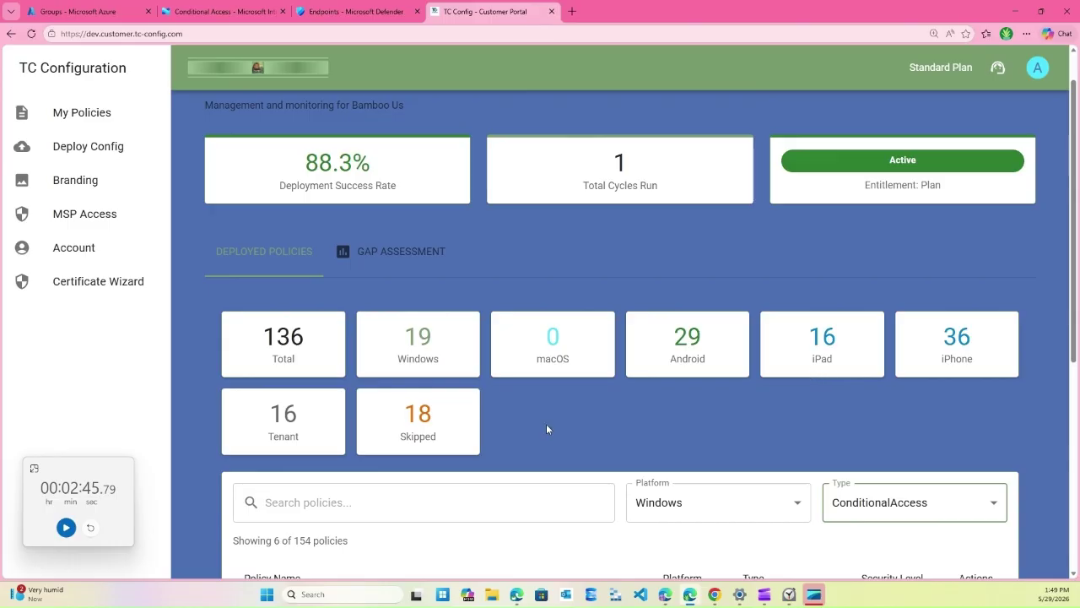
Step: Review the list of skipped policies and the reason given for each, and close it
{"action": "left_click", "coordinate": [416, 424]}
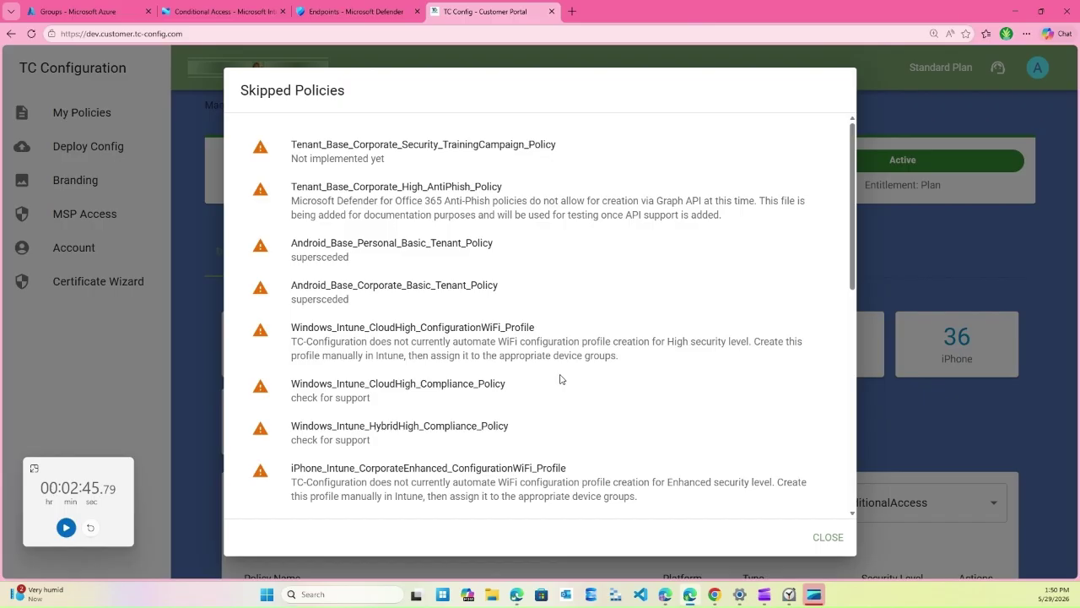
{"action": "scroll", "coordinate": [562, 377], "scroll_direction": "down", "scroll_amount": 3}
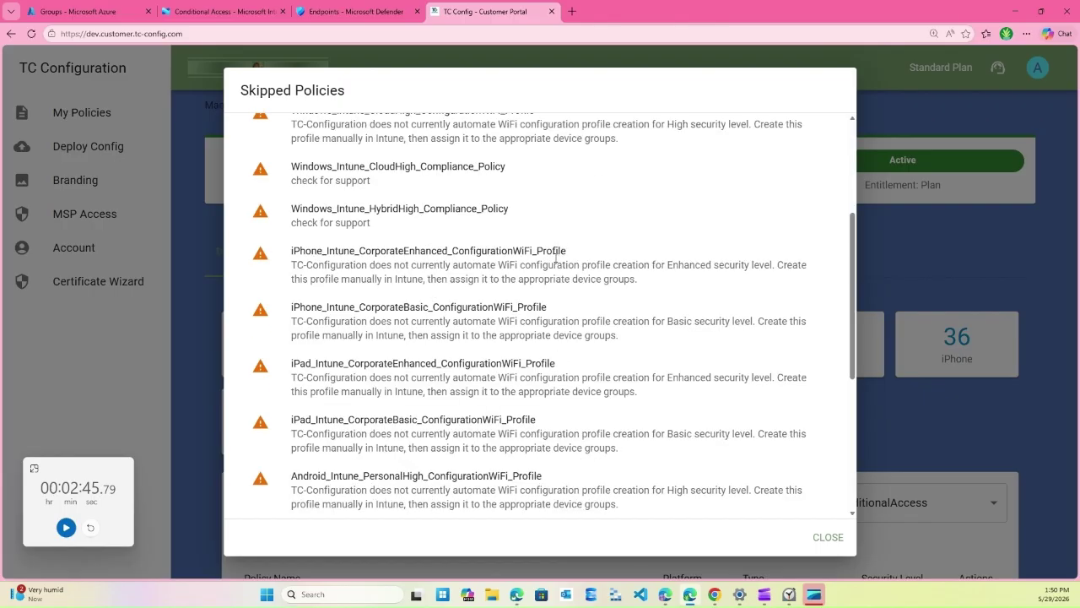
{"action": "scroll", "coordinate": [556, 257], "scroll_direction": "down", "scroll_amount": 2}
{"action": "scroll", "coordinate": [537, 323], "scroll_direction": "down", "scroll_amount": 2}
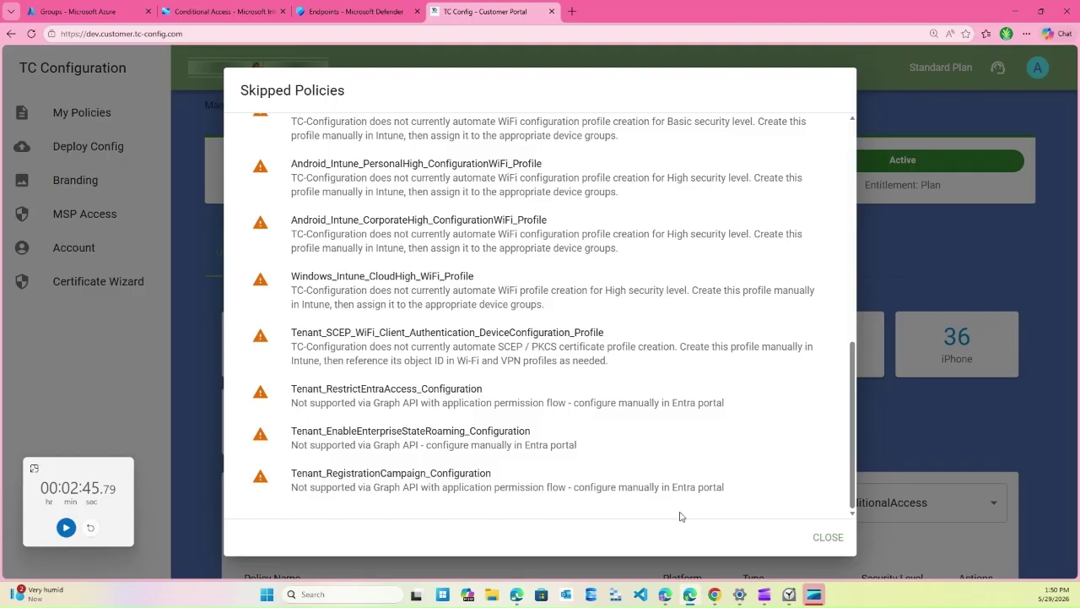
{"action": "scroll", "coordinate": [388, 483], "scroll_direction": "up", "scroll_amount": 1}
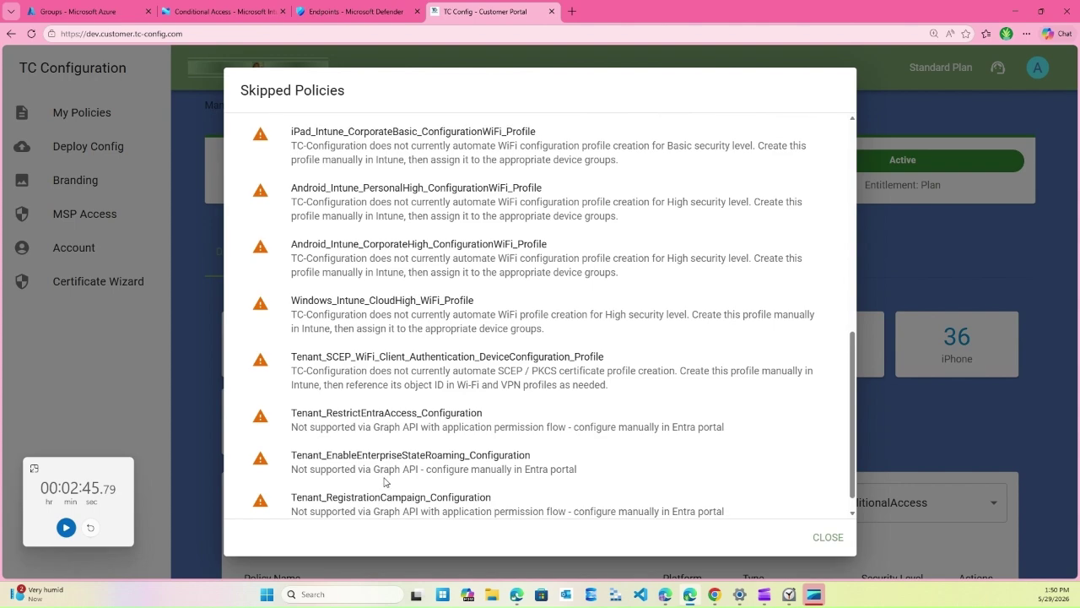
{"action": "scroll", "coordinate": [385, 483], "scroll_direction": "down", "scroll_amount": 1}
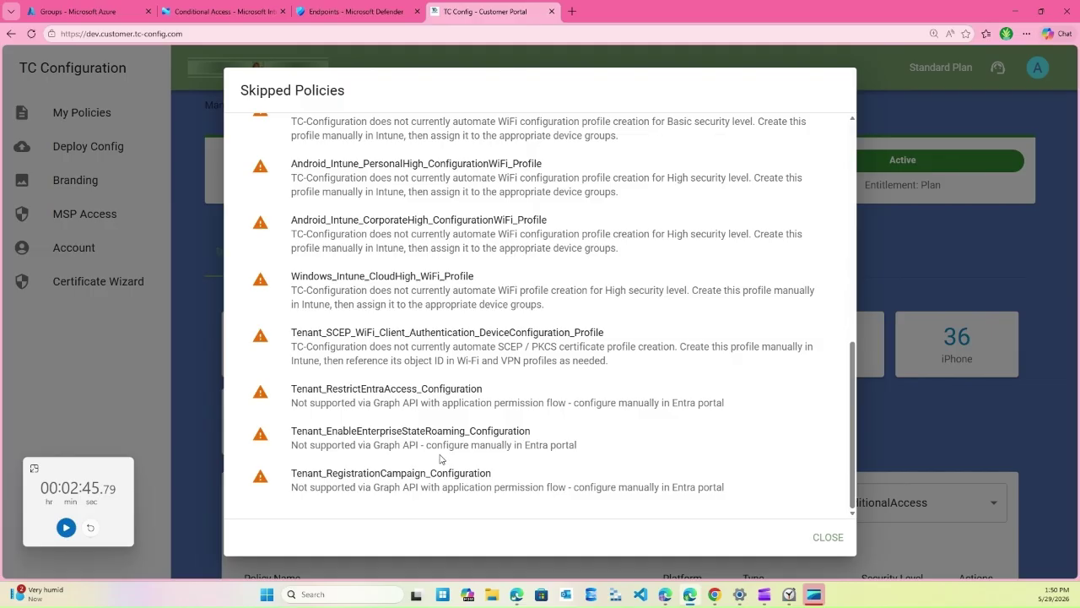
{"action": "scroll", "coordinate": [674, 479], "scroll_direction": "up", "scroll_amount": 8}
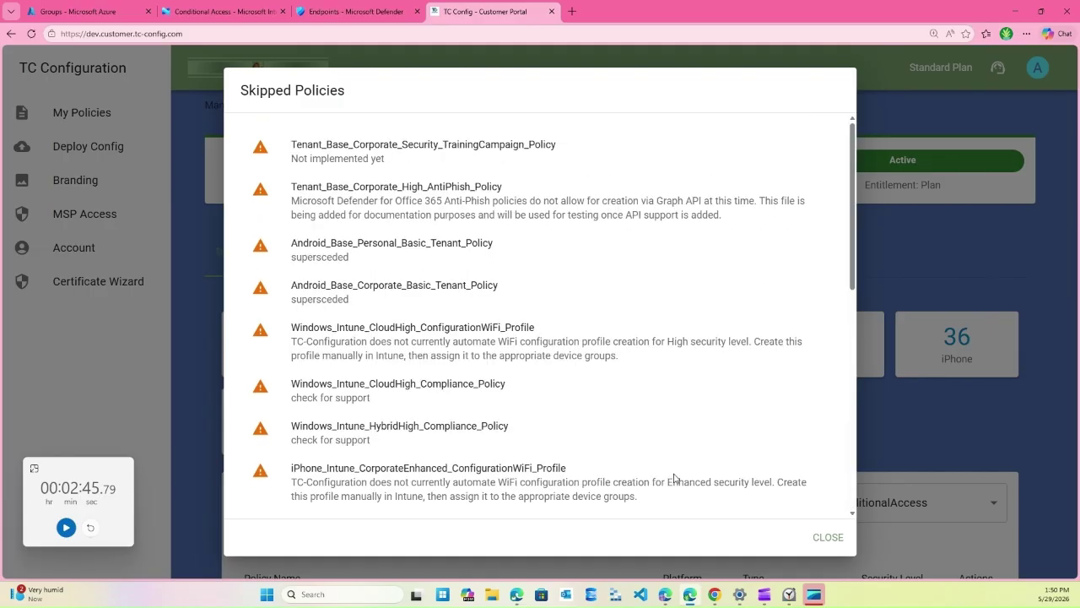
{"action": "left_click", "coordinate": [828, 538]}
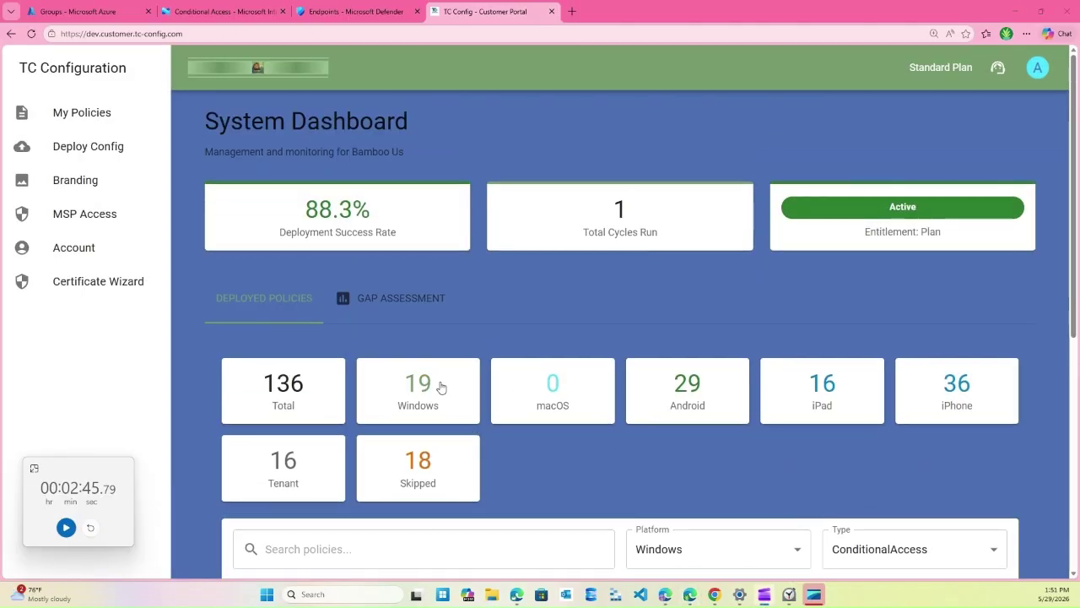
Step: Filter the deployed policies to the iPad platform and close the floating stopwatch
{"action": "left_click", "coordinate": [824, 396]}
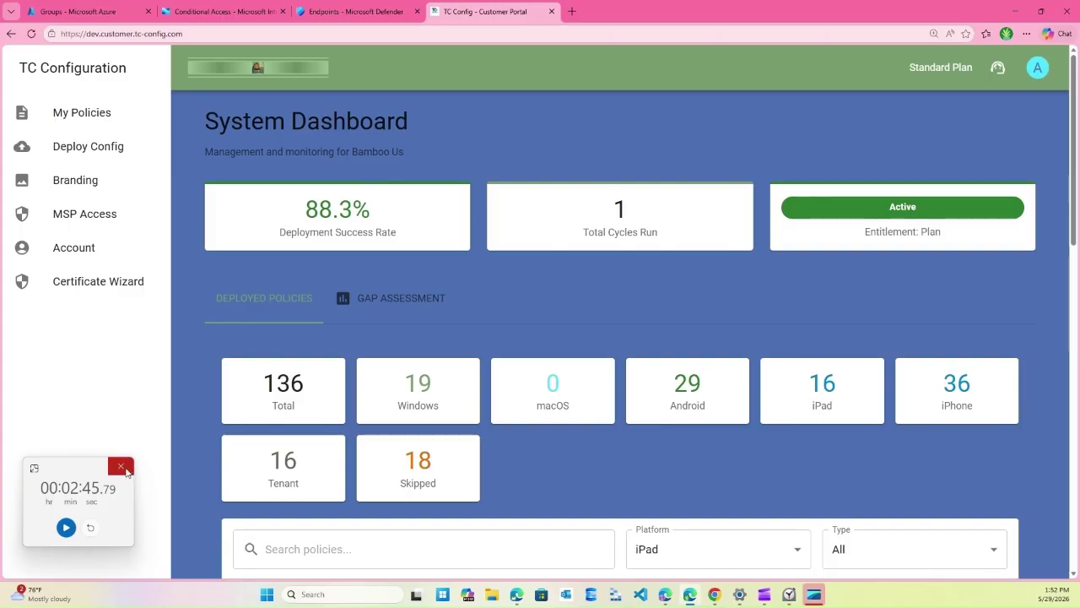
{"action": "left_click", "coordinate": [123, 468]}
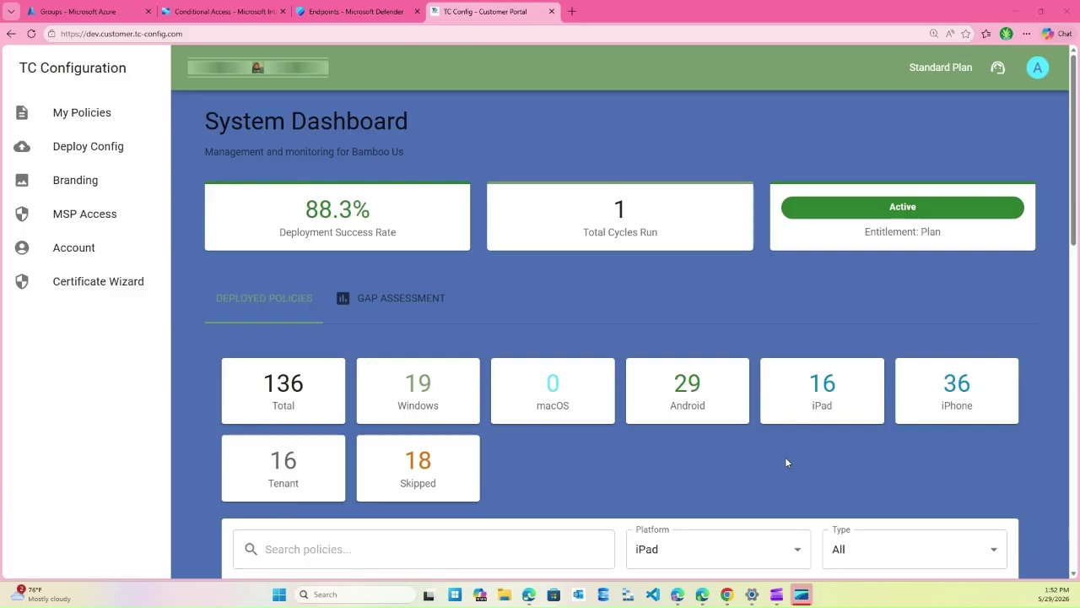
{"action": "scroll", "coordinate": [786, 462], "scroll_direction": "down", "scroll_amount": 3}
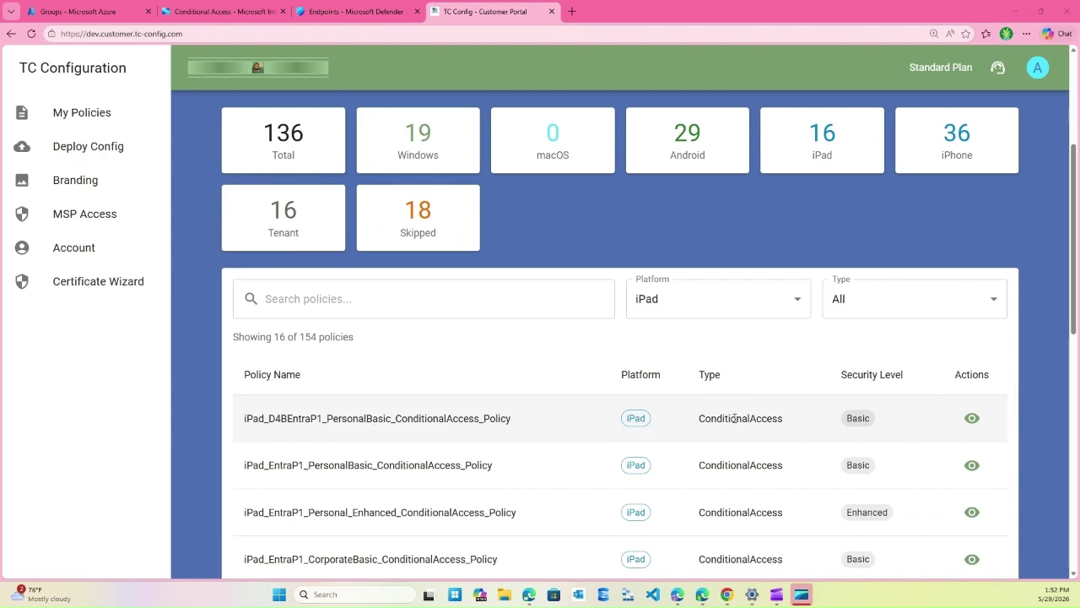
Step: View the details and technical info of iPad_D4BEntraP1_PersonalBasic_ConditionalAccess_Policy, read through its as-built JSON, and close it
{"action": "left_click", "coordinate": [975, 422]}
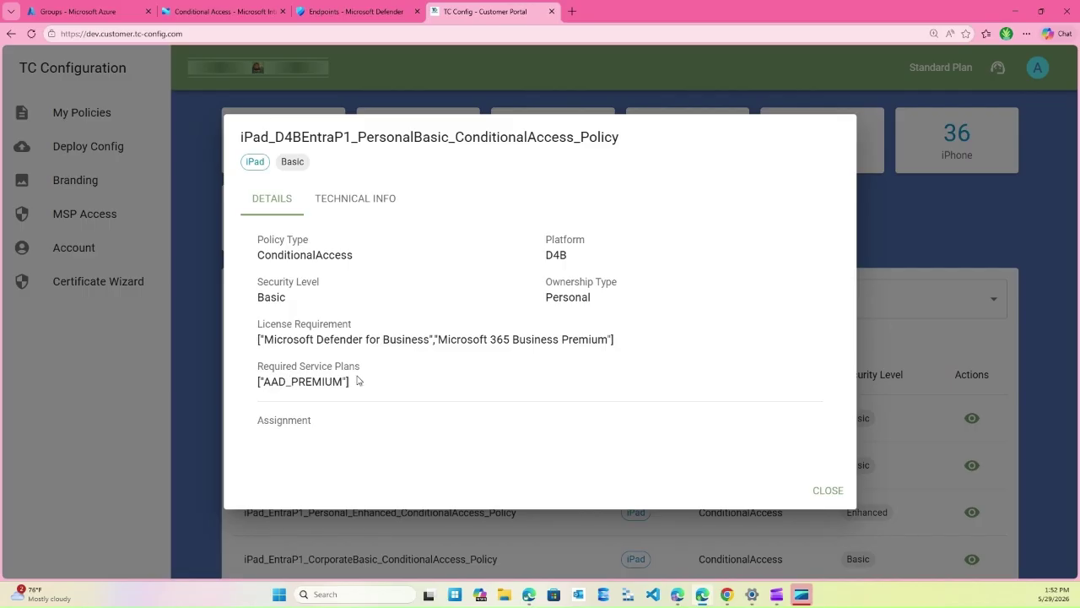
{"action": "left_click", "coordinate": [348, 205]}
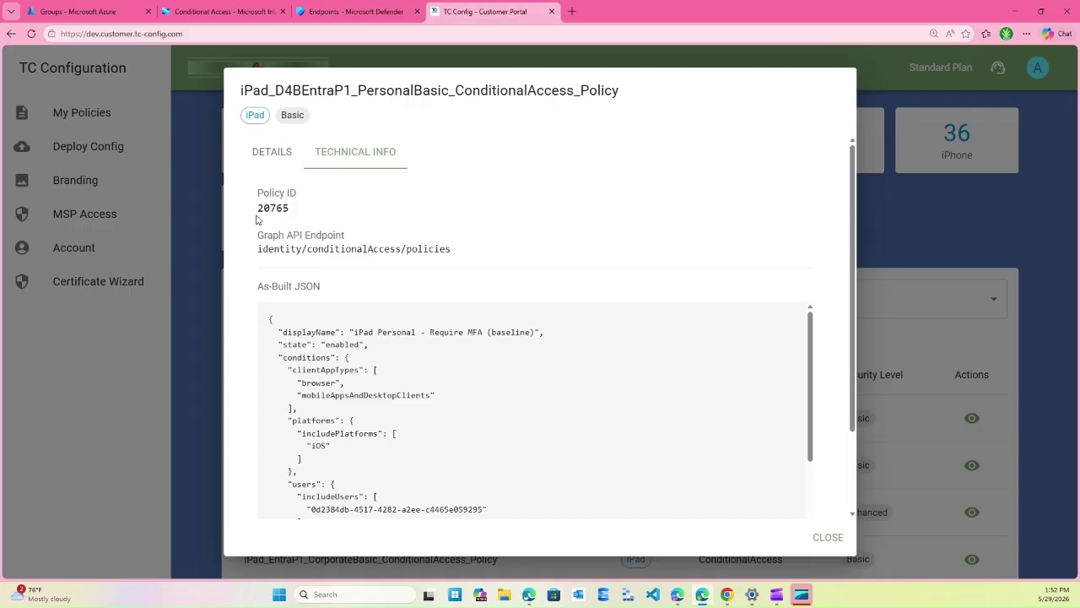
{"action": "scroll", "coordinate": [448, 355], "scroll_direction": "down", "scroll_amount": 3}
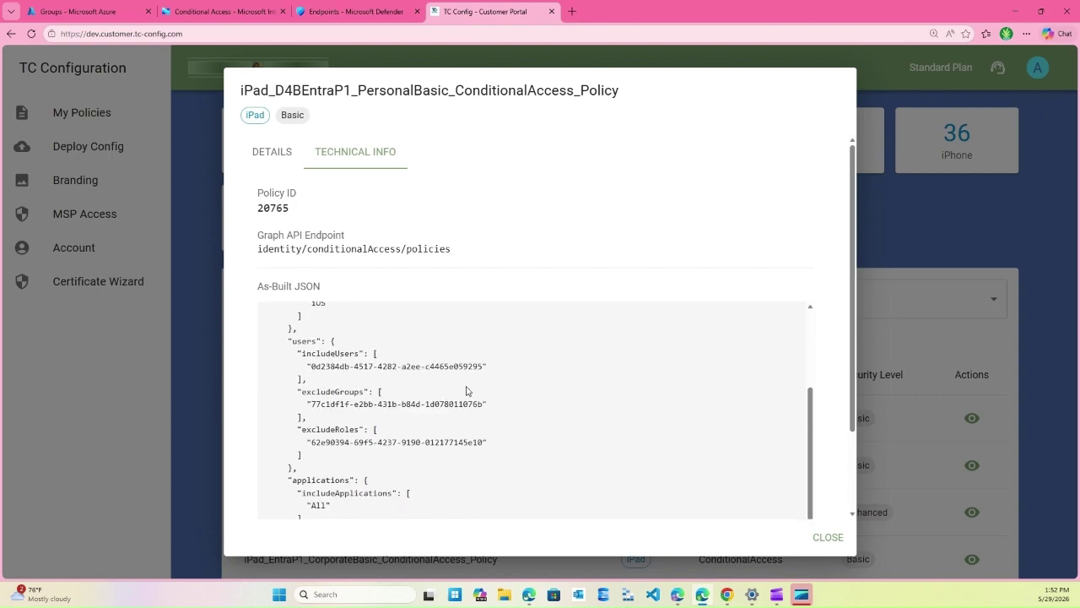
{"action": "scroll", "coordinate": [464, 439], "scroll_direction": "down", "scroll_amount": 3}
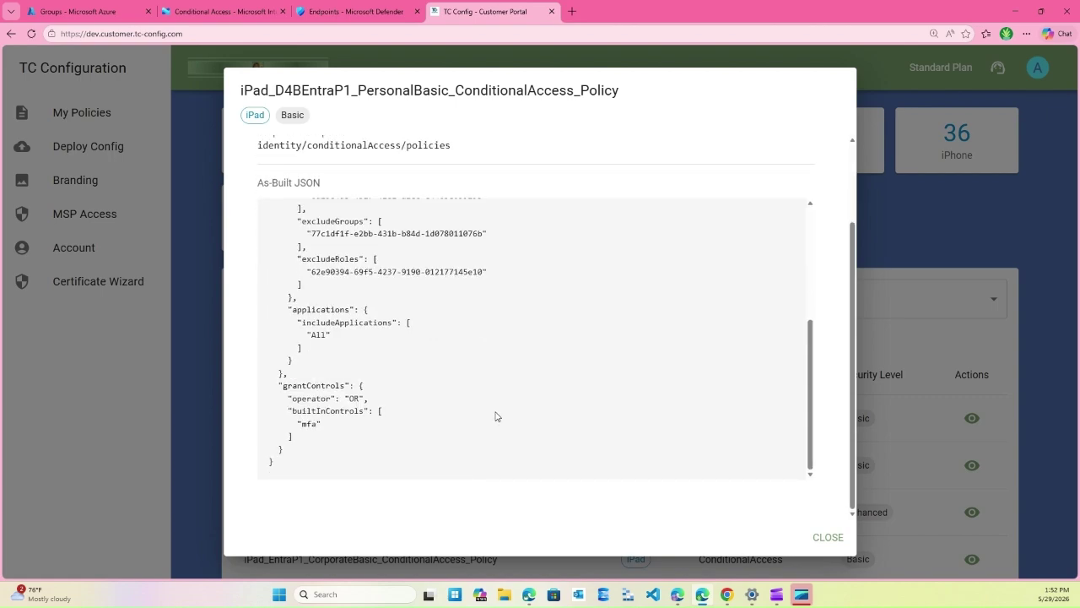
{"action": "scroll", "coordinate": [496, 417], "scroll_direction": "up", "scroll_amount": 2}
{"action": "scroll", "coordinate": [498, 413], "scroll_direction": "up", "scroll_amount": 3}
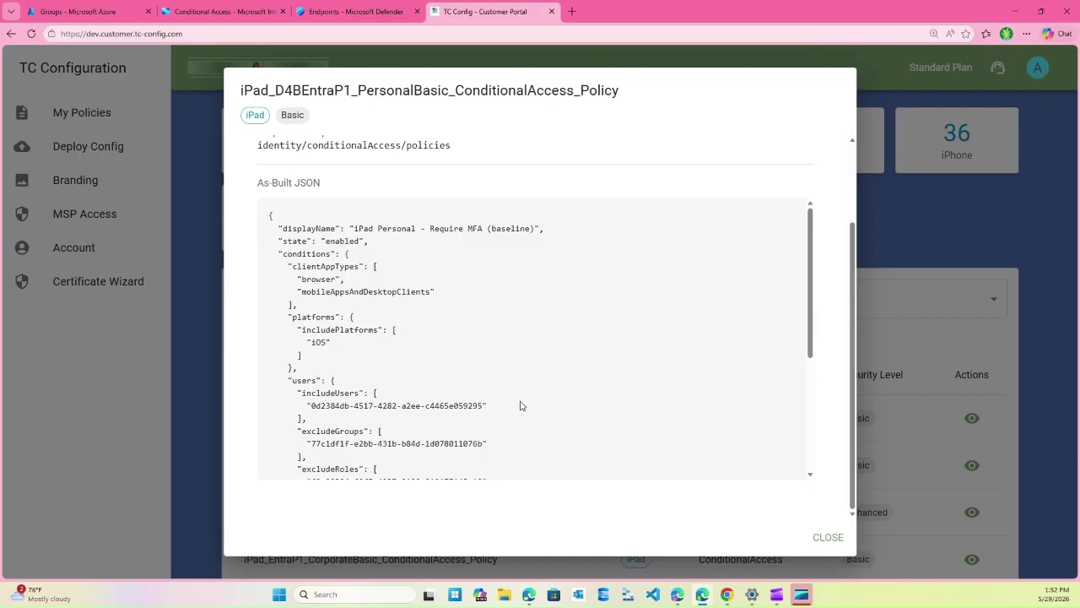
{"action": "scroll", "coordinate": [352, 275], "scroll_direction": "down", "scroll_amount": 3}
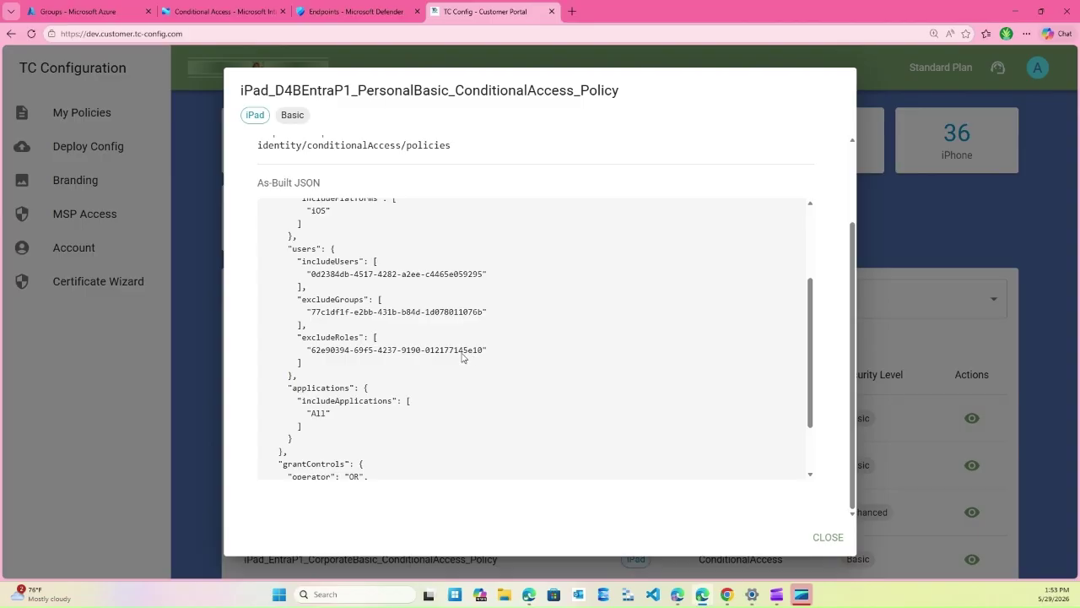
{"action": "scroll", "coordinate": [396, 360], "scroll_direction": "down", "scroll_amount": 2}
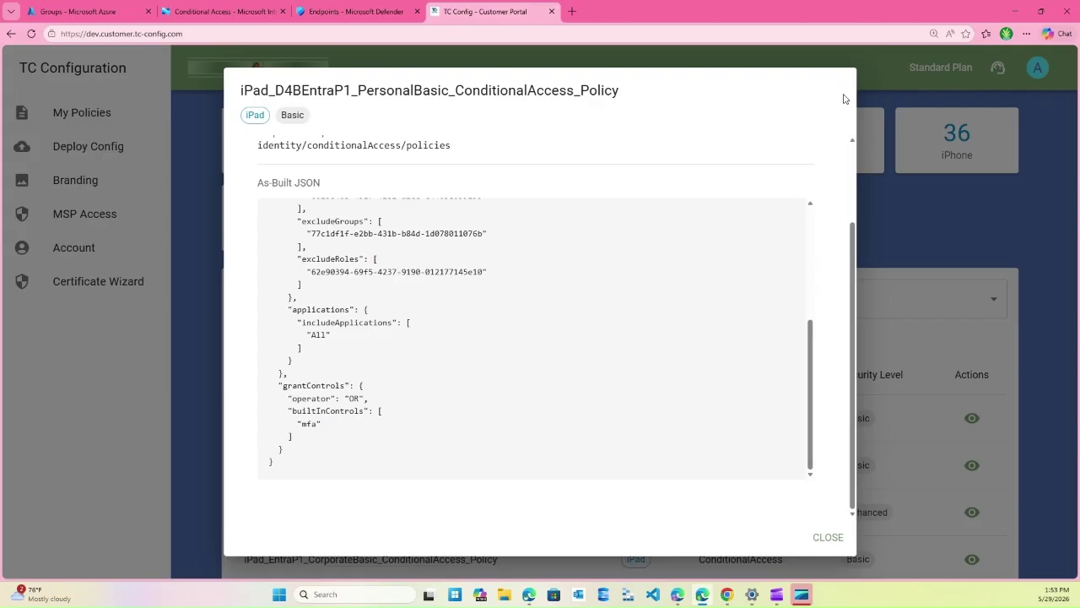
{"action": "left_click", "coordinate": [828, 543]}
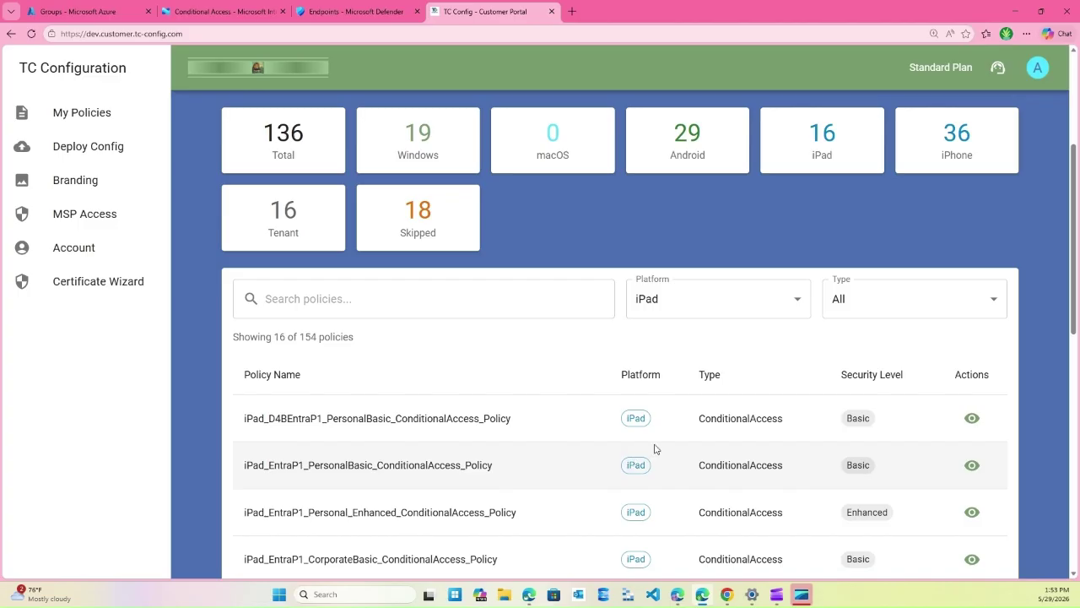
Step: Switch to the Intune admin center and view the deployed device configuration policies
{"action": "left_click", "coordinate": [224, 12]}
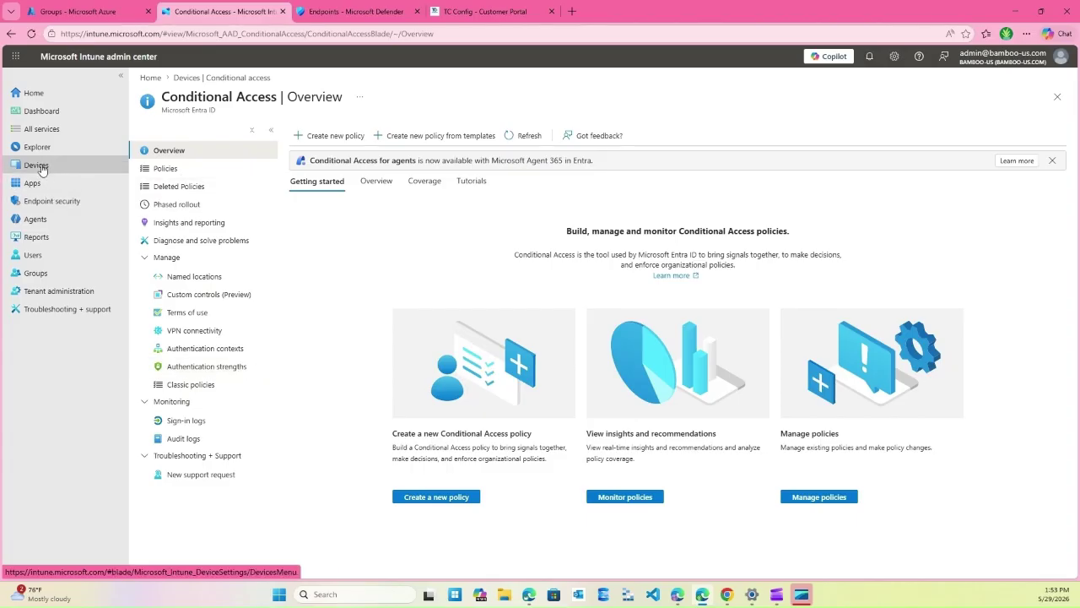
{"action": "left_click", "coordinate": [204, 82]}
{"action": "left_click", "coordinate": [189, 386]}
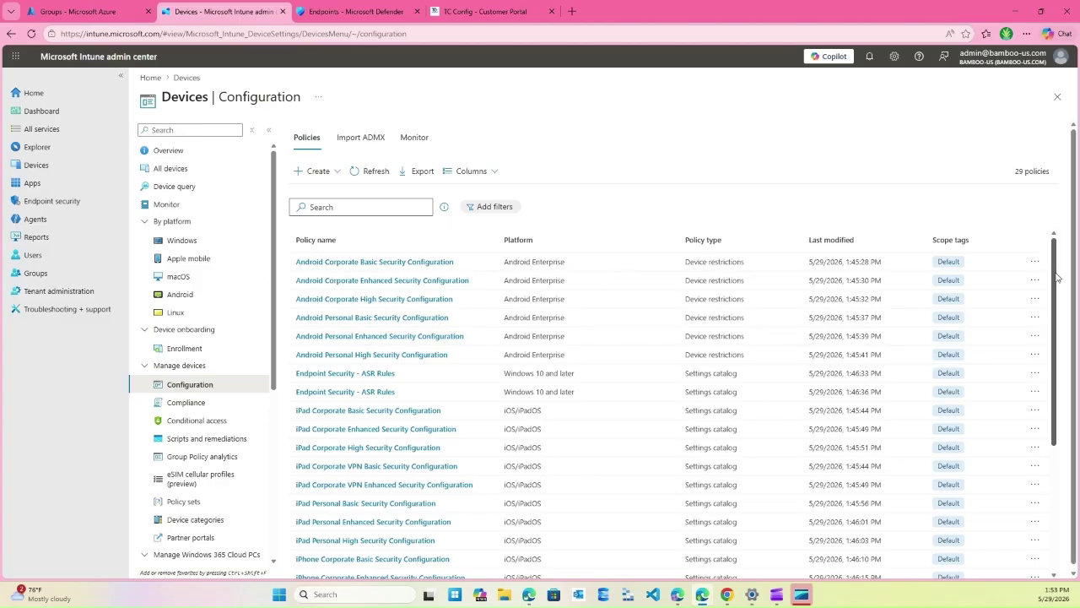
{"action": "mouse_move", "coordinate": [1056, 277]}
{"action": "left_mouse_down"}
{"action": "mouse_move", "coordinate": [1056, 460]}
{"action": "mouse_move", "coordinate": [1056, 275]}
{"action": "left_mouse_up"}
Step: Open the Conditional Access policies in Intune and look through the whole list
{"action": "left_click", "coordinate": [182, 403]}
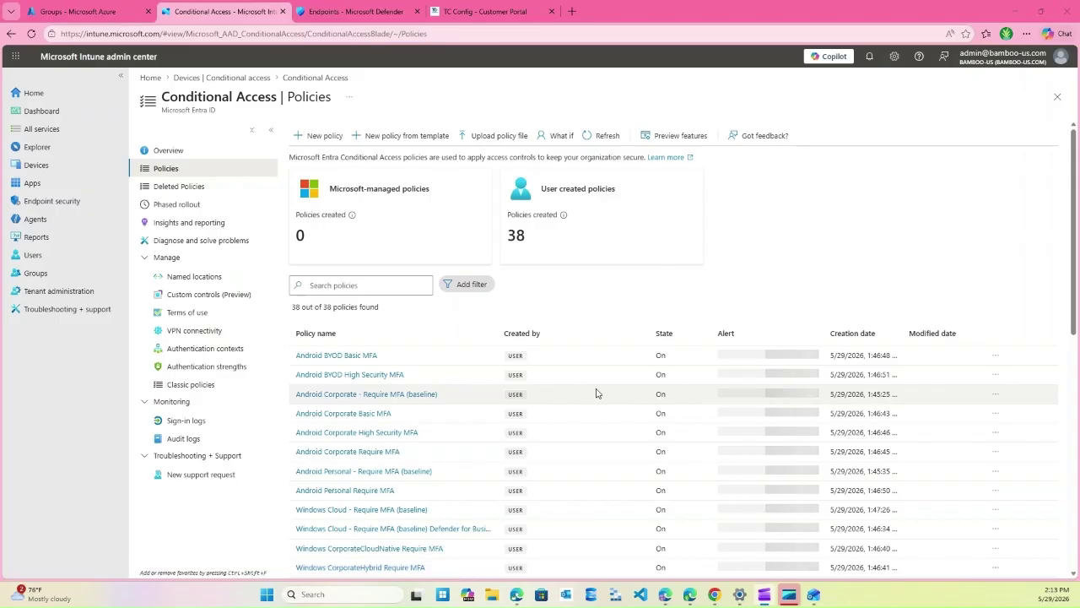
{"action": "scroll", "coordinate": [600, 397], "scroll_direction": "down", "scroll_amount": 2}
{"action": "scroll", "coordinate": [608, 403], "scroll_direction": "up", "scroll_amount": 2}
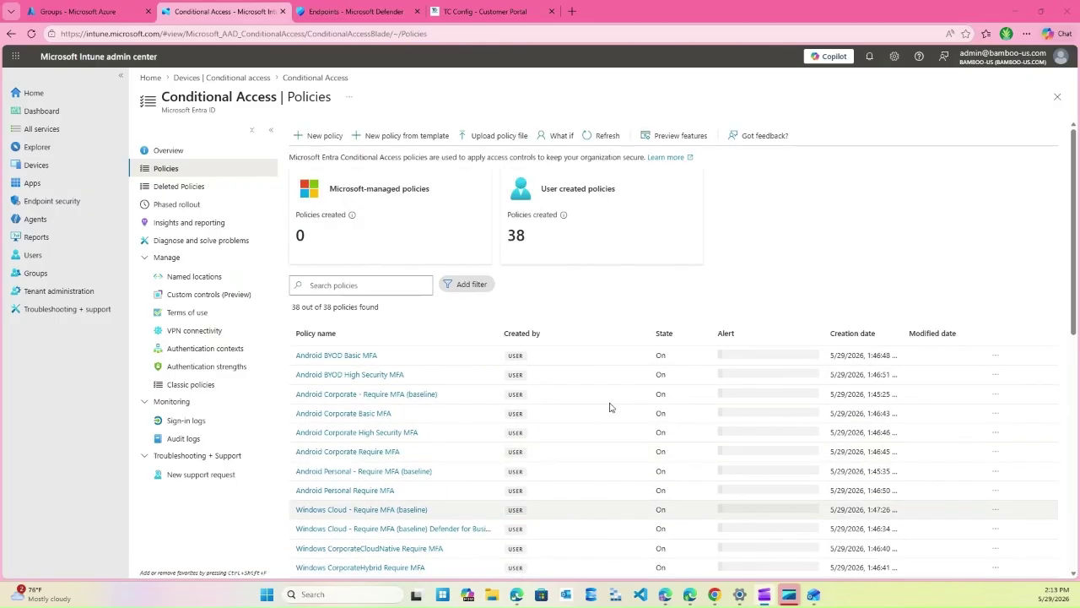
{"action": "scroll", "coordinate": [611, 407], "scroll_direction": "down", "scroll_amount": 5}
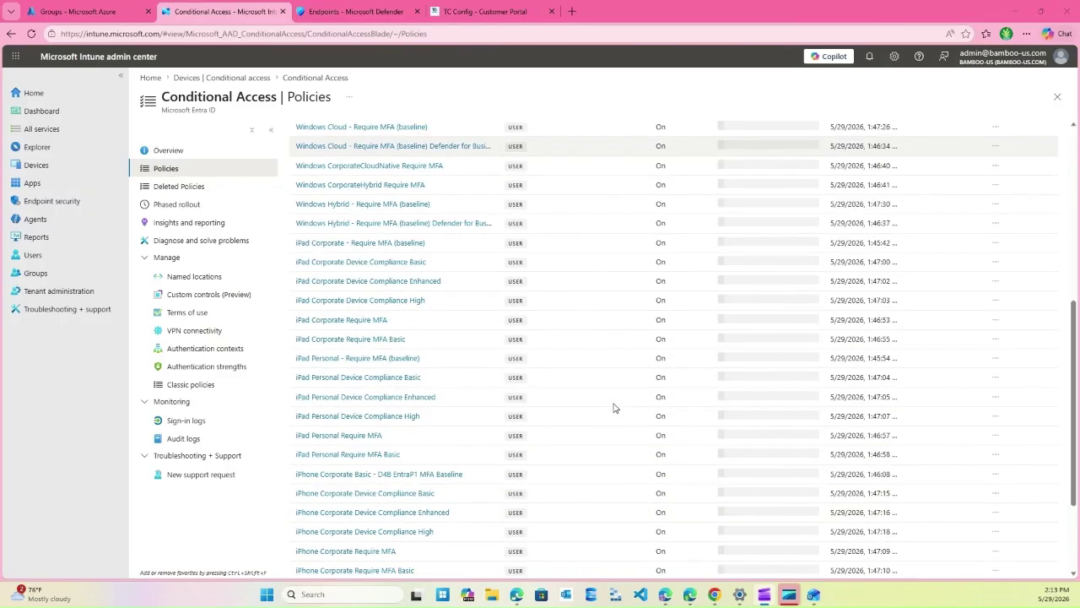
{"action": "scroll", "coordinate": [615, 408], "scroll_direction": "down", "scroll_amount": 3}
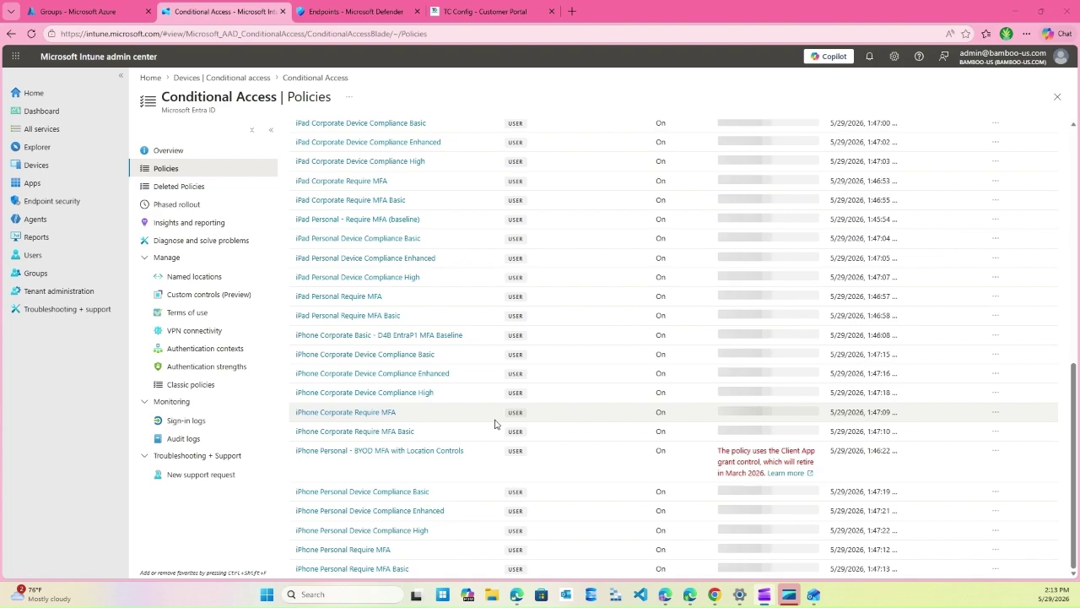
{"action": "scroll", "coordinate": [498, 425], "scroll_direction": "up", "scroll_amount": 6}
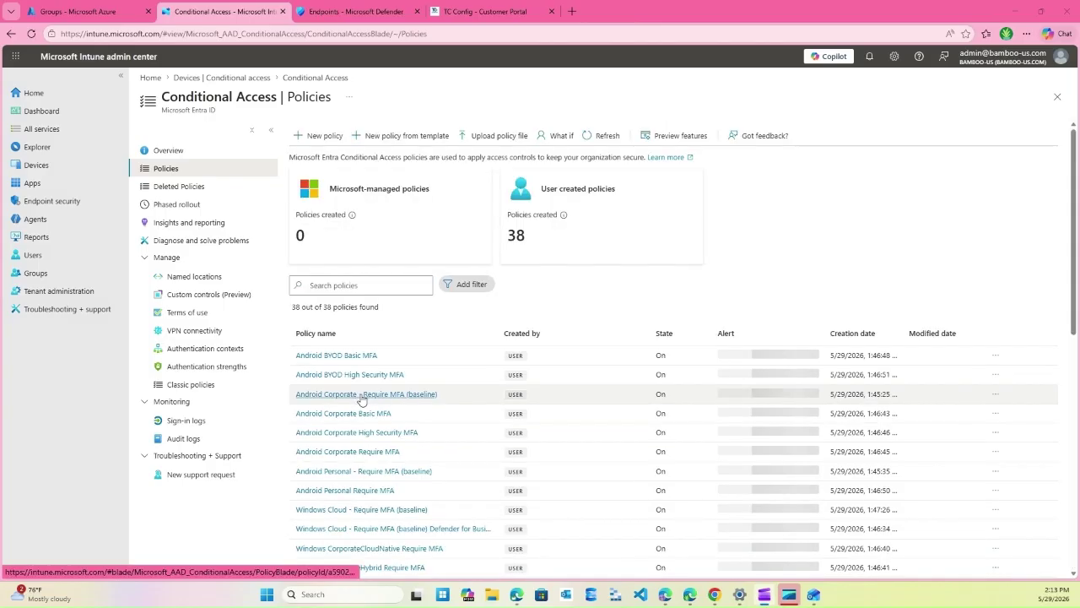
Step: Open the Android Corporate High Security MFA policy and check which users and groups it includes
{"action": "left_click", "coordinate": [365, 435]}
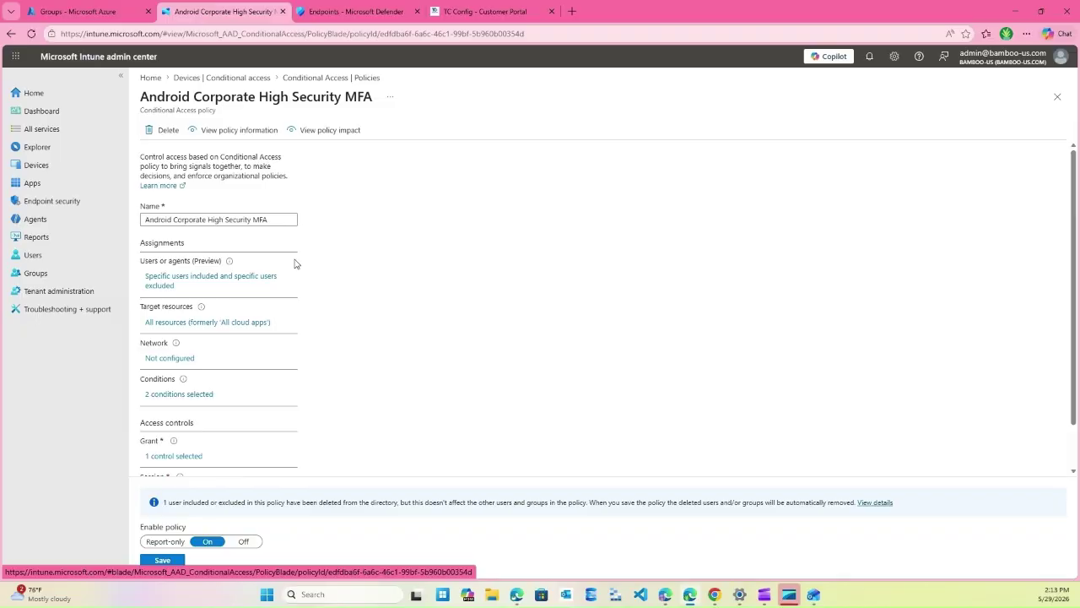
{"action": "left_click", "coordinate": [223, 281]}
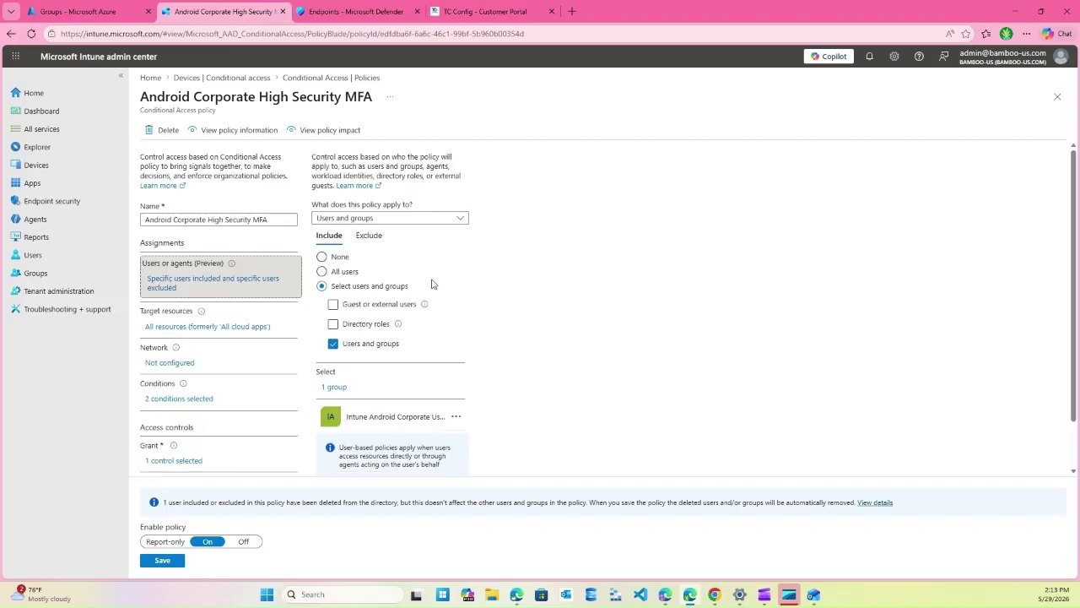
{"action": "scroll", "coordinate": [437, 397], "scroll_direction": "down", "scroll_amount": 2}
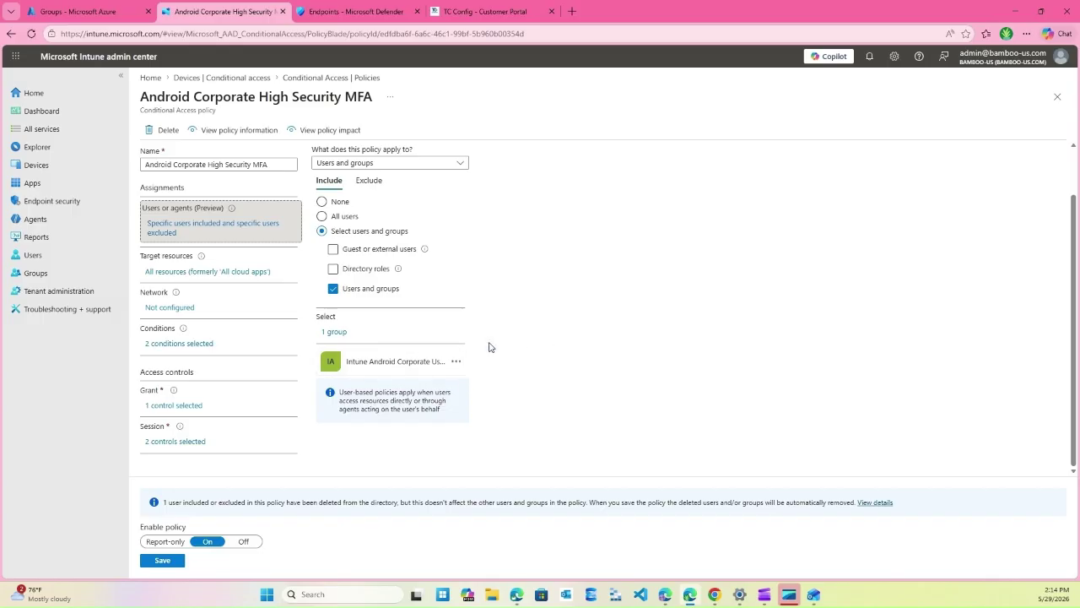
Step: Refresh the All groups list in the Azure portal and search it for "ipad", widening the Name column
{"action": "left_click", "coordinate": [54, 12]}
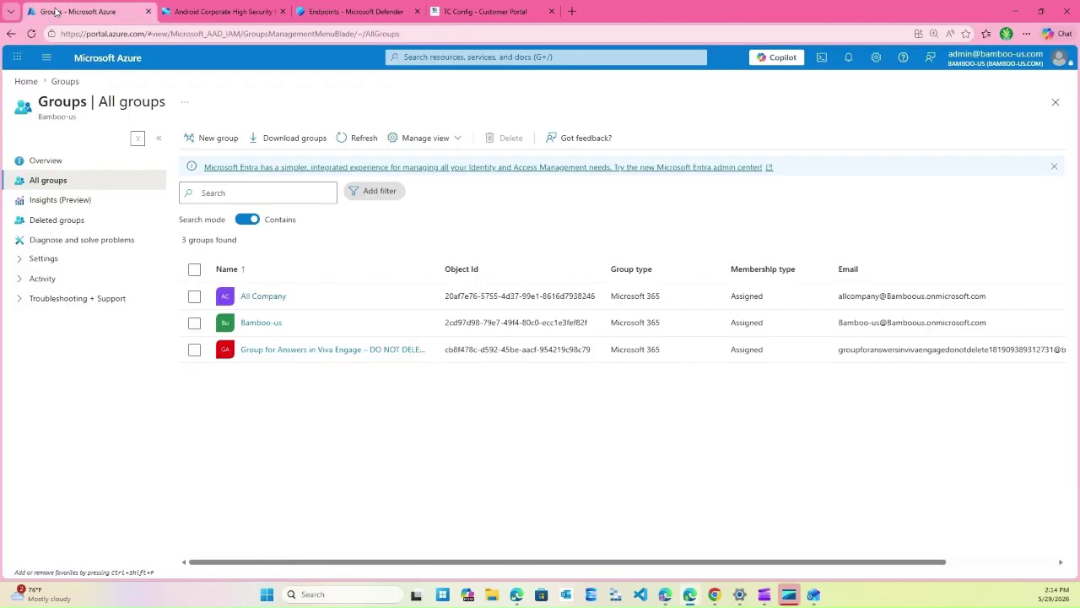
{"action": "left_click", "coordinate": [359, 142]}
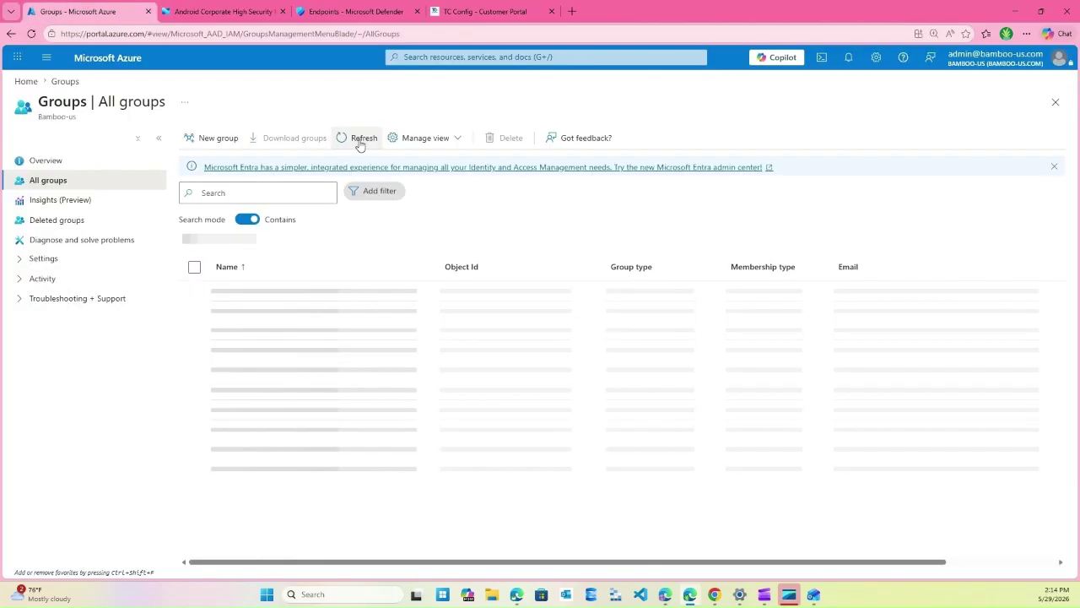
{"action": "left_click", "coordinate": [226, 194]}
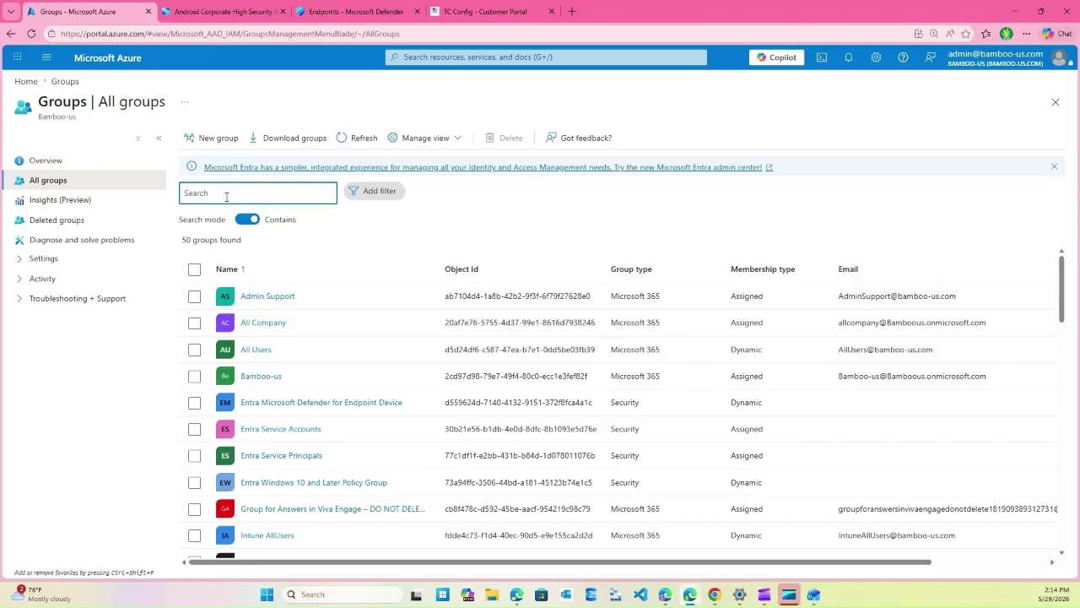
{"action": "type", "text": "i"}
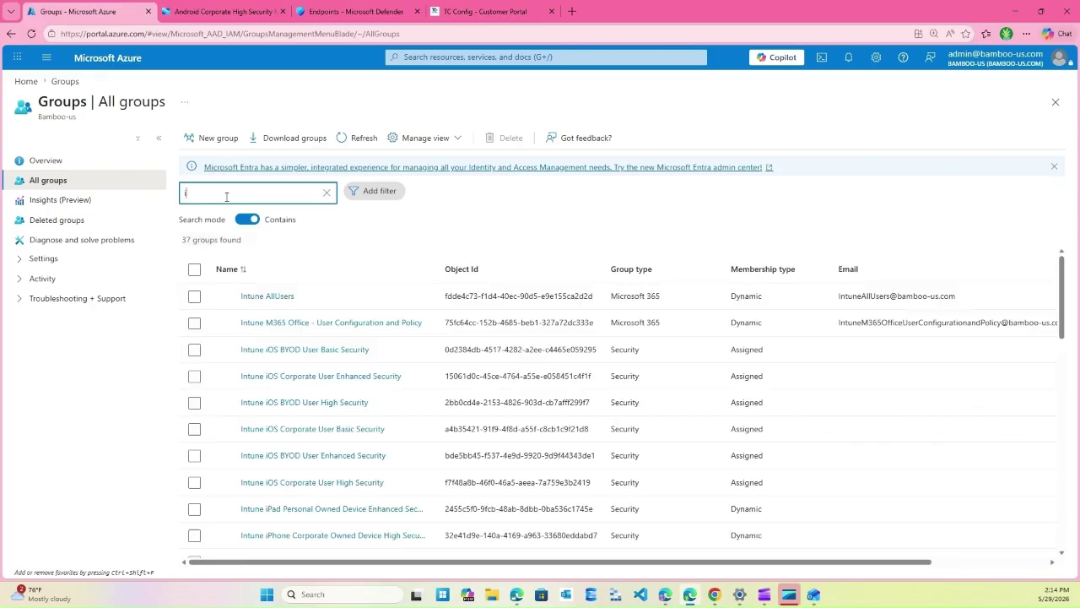
{"action": "key", "text": "BackSpace"}
{"action": "type", "text": "ipad"}
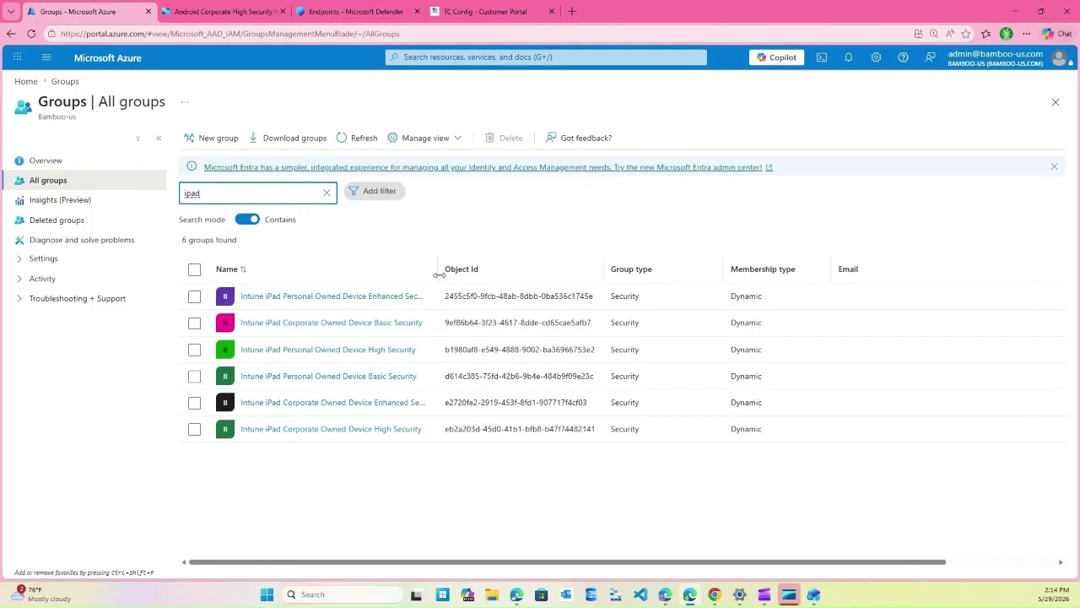
{"action": "left_click_drag", "start_coordinate": [438, 274], "coordinate": [533, 277]}
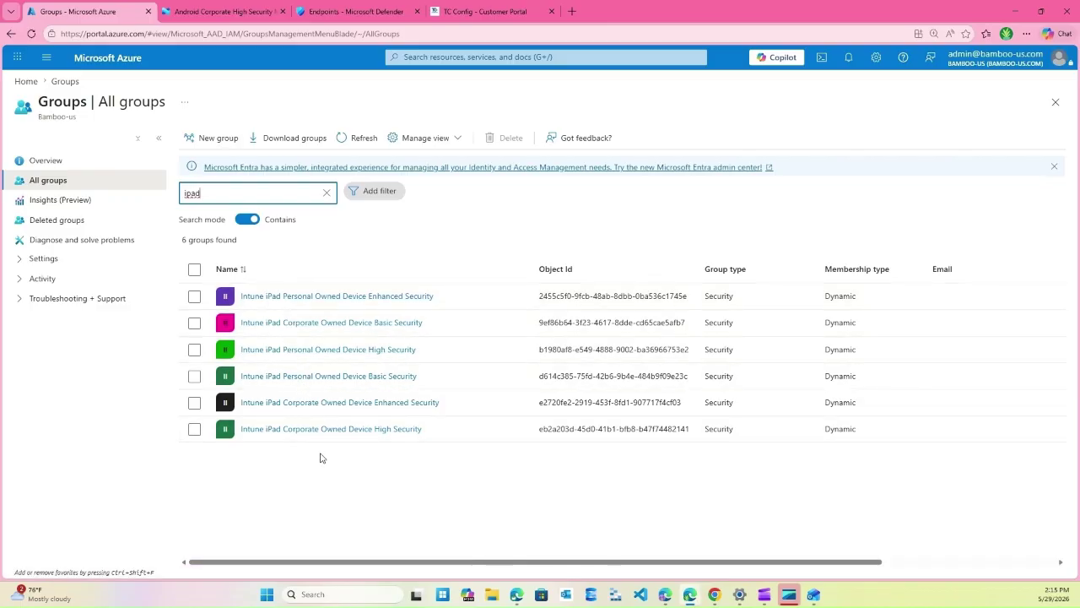
Step: Search the All groups list for "iphone" to view the iPhone device groups
{"action": "left_click_drag", "start_coordinate": [236, 194], "coordinate": [166, 197]}
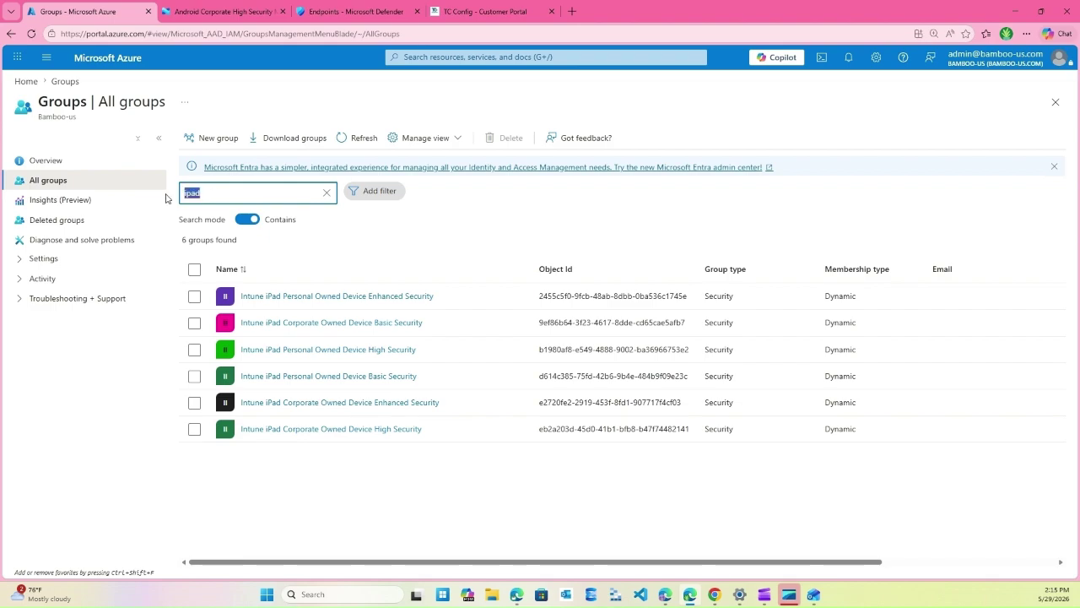
{"action": "type", "text": "ip"}
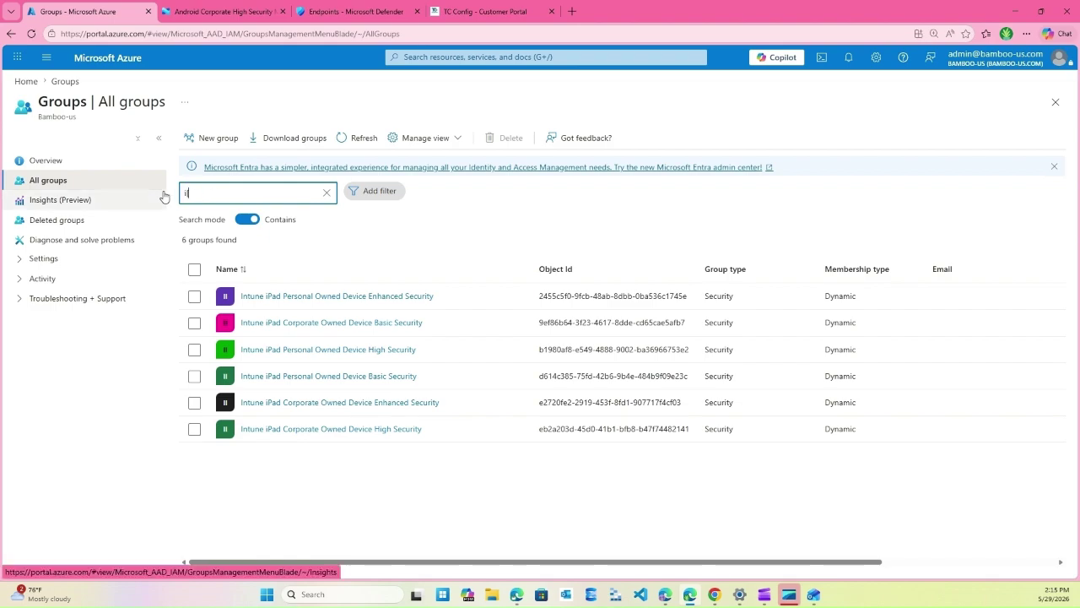
{"action": "type", "text": "hone"}
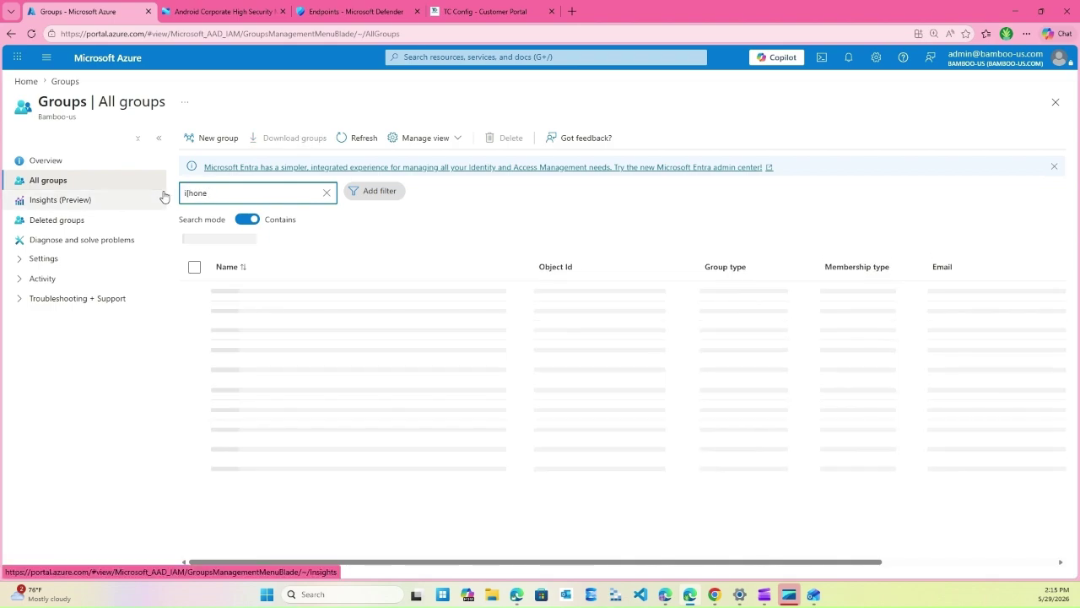
{"action": "key", "text": "BackSpace"}
{"action": "key", "text": "BackSpace"}
{"action": "key", "text": "BackSpace"}
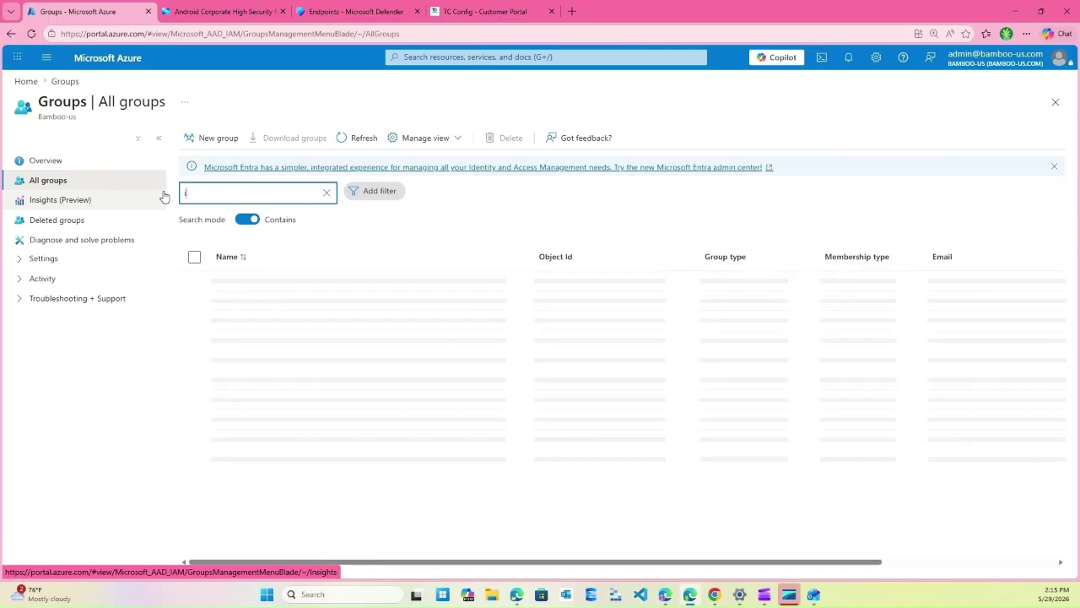
{"action": "type", "text": "phone"}
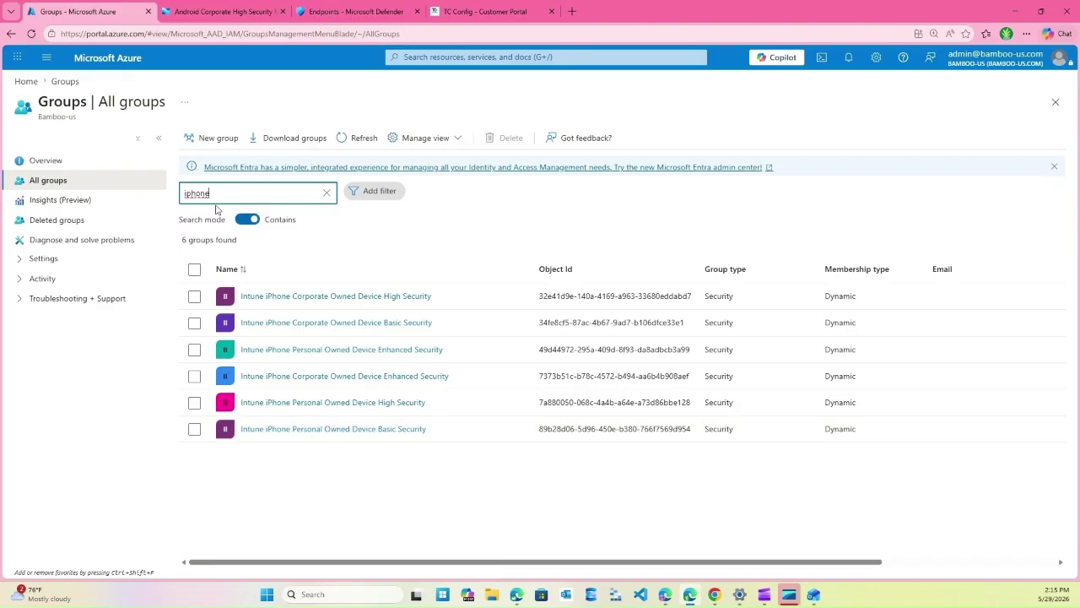
Step: Search the groups for "ios" and open the members of the Intune iOS BYOD User Basic Security group
{"action": "left_click_drag", "start_coordinate": [216, 194], "coordinate": [160, 193]}
{"action": "type", "text": "ios"}
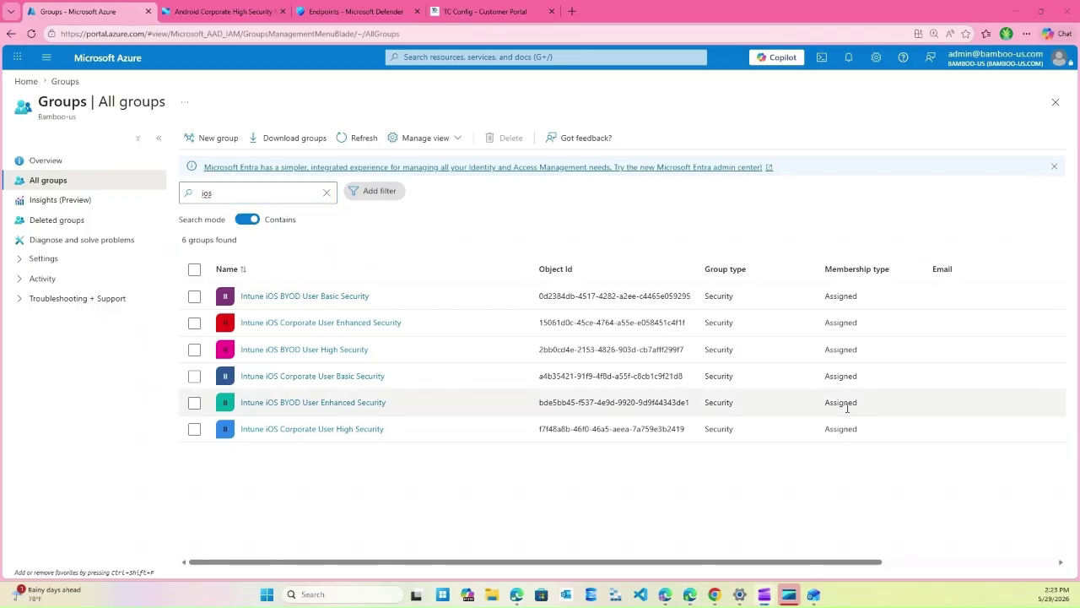
{"action": "left_click", "coordinate": [323, 298]}
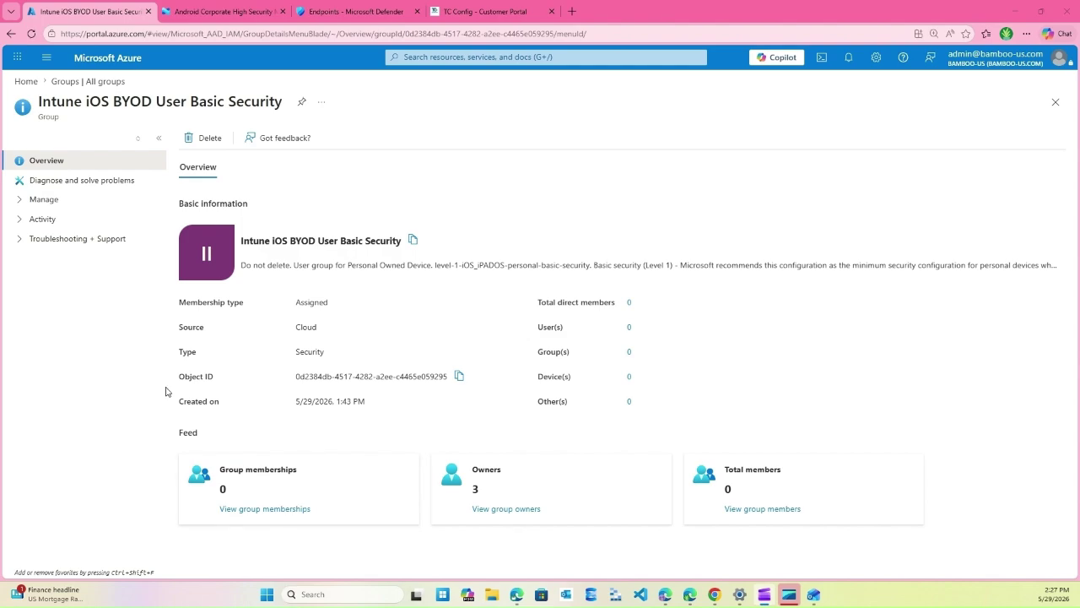
{"action": "left_click", "coordinate": [19, 201]}
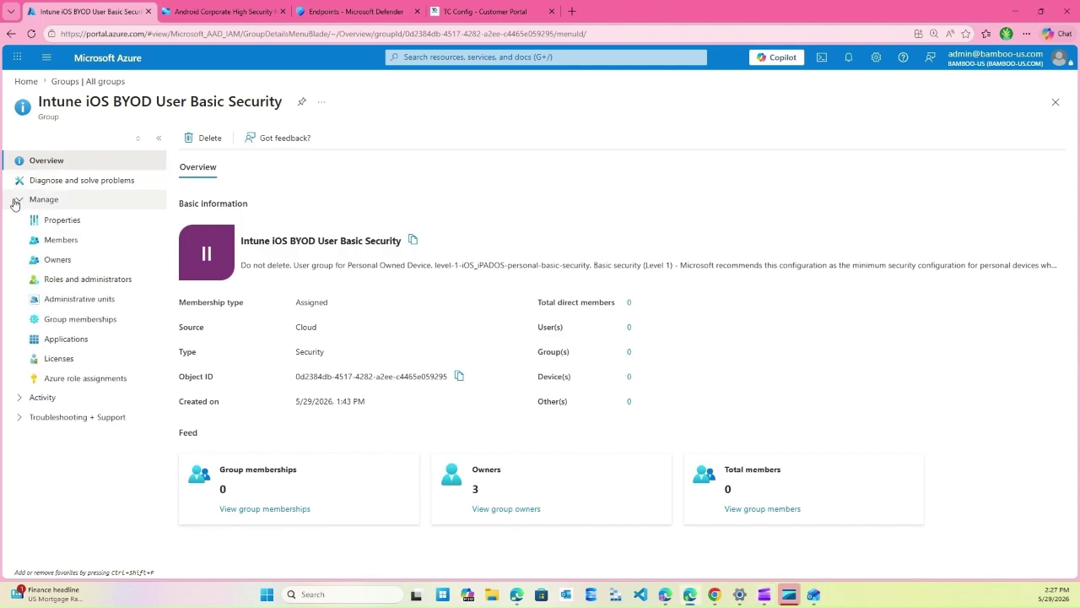
{"action": "left_click", "coordinate": [49, 243]}
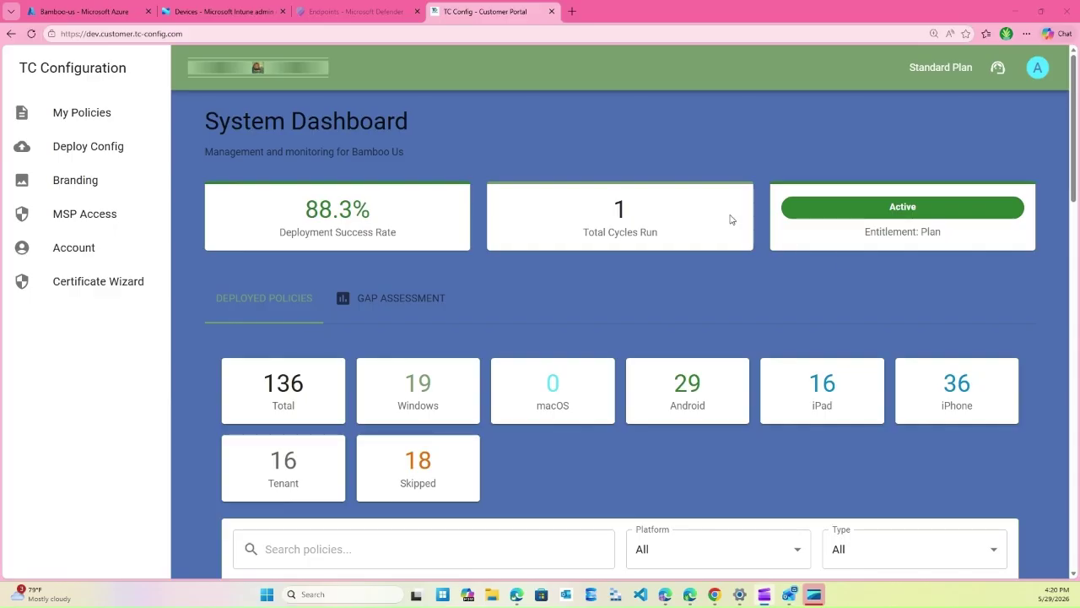
Step: Switch to the Intune admin center and open the Microsoft Defender for Endpoint settings under Endpoint security
{"action": "left_click", "coordinate": [196, 12]}
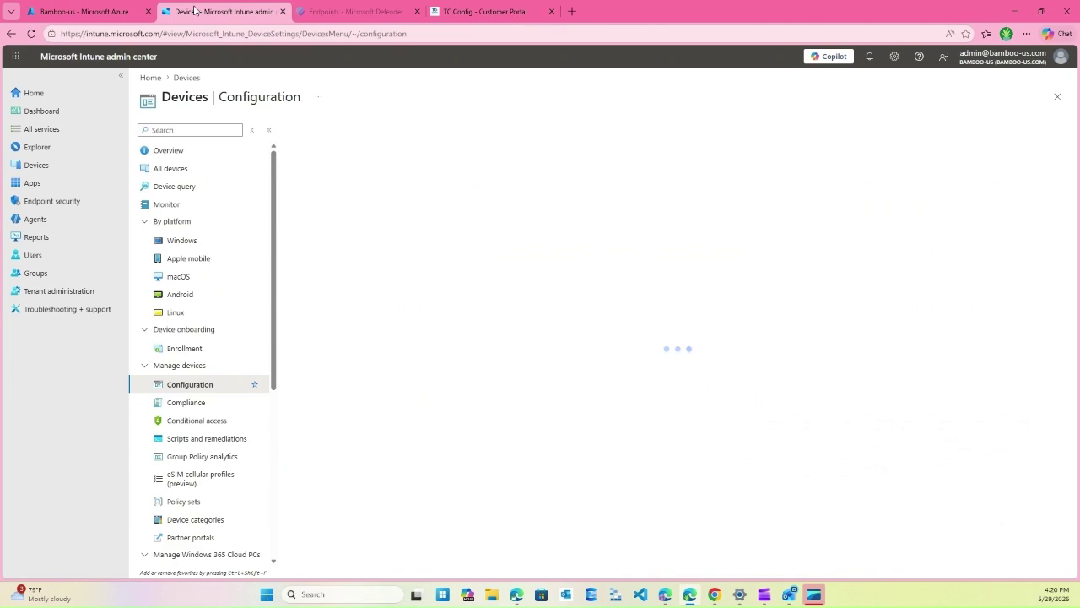
{"action": "left_click", "coordinate": [36, 200]}
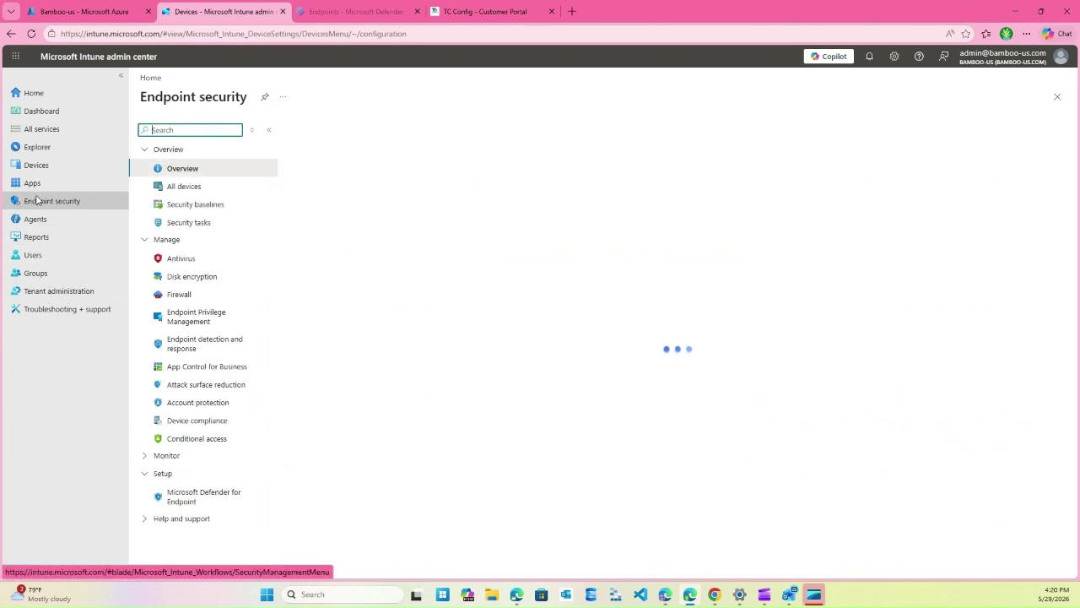
{"action": "left_click", "coordinate": [191, 498]}
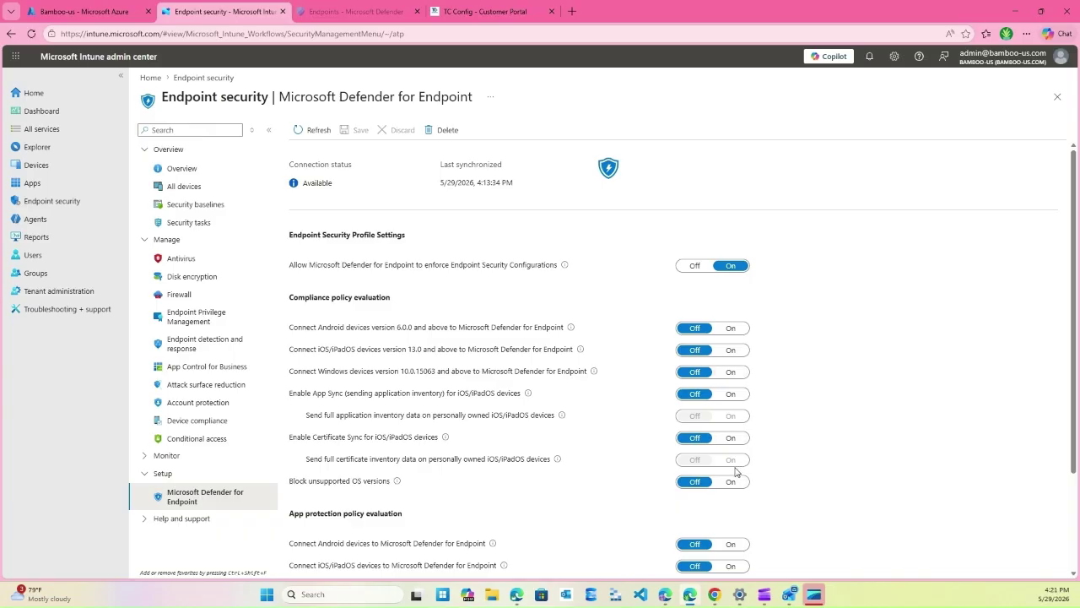
Step: Turn on every compliance policy evaluation setting, including the Android, iOS/iPadOS and Windows connections, app and certificate sync with full inventories, and blocking unsupported OS versions
{"action": "scroll", "coordinate": [731, 472], "scroll_direction": "down", "scroll_amount": 3}
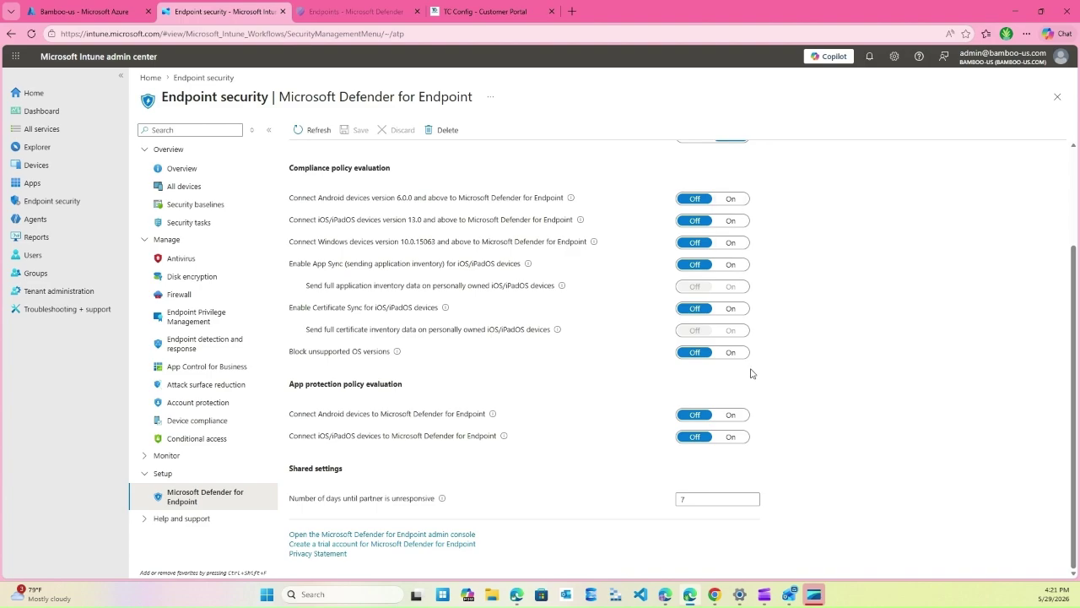
{"action": "left_click", "coordinate": [730, 198]}
{"action": "left_click", "coordinate": [731, 220]}
{"action": "left_click", "coordinate": [731, 242]}
{"action": "left_click", "coordinate": [731, 264]}
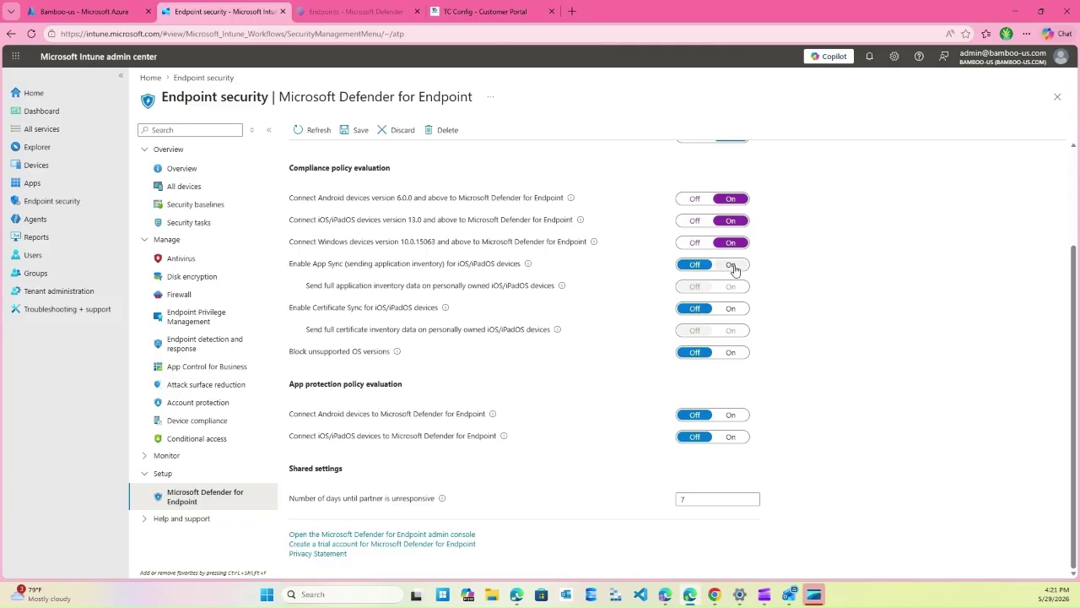
{"action": "left_click", "coordinate": [731, 286]}
{"action": "left_click", "coordinate": [731, 308]}
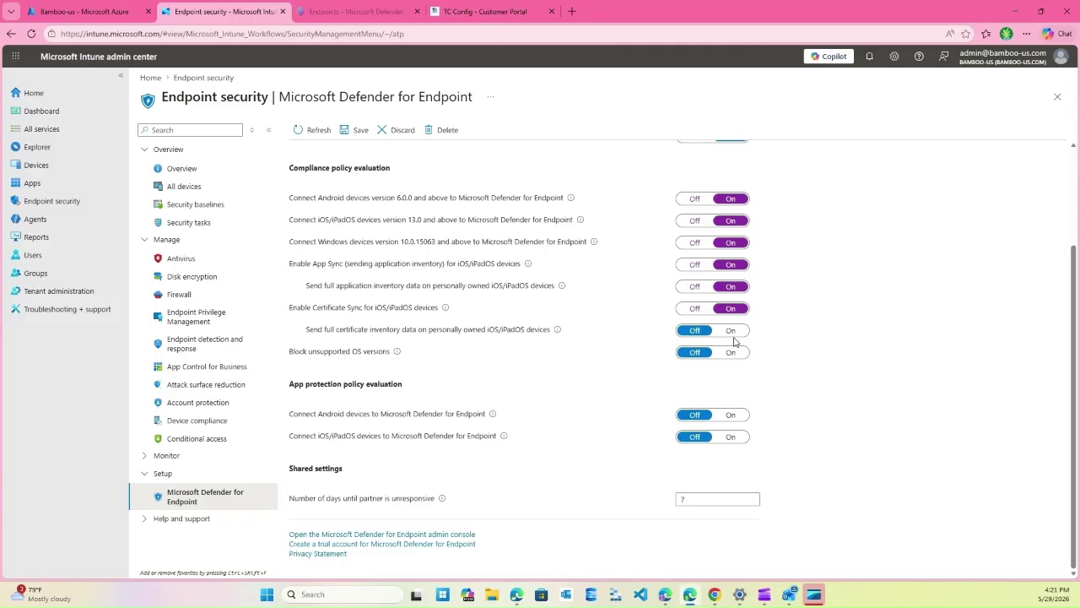
{"action": "left_click", "coordinate": [733, 330]}
{"action": "left_click", "coordinate": [733, 352]}
Step: Turn on the app protection policy evaluation connections for Android and iOS/iPadOS devices, review all the Defender for Endpoint settings and save them
{"action": "left_click", "coordinate": [732, 415]}
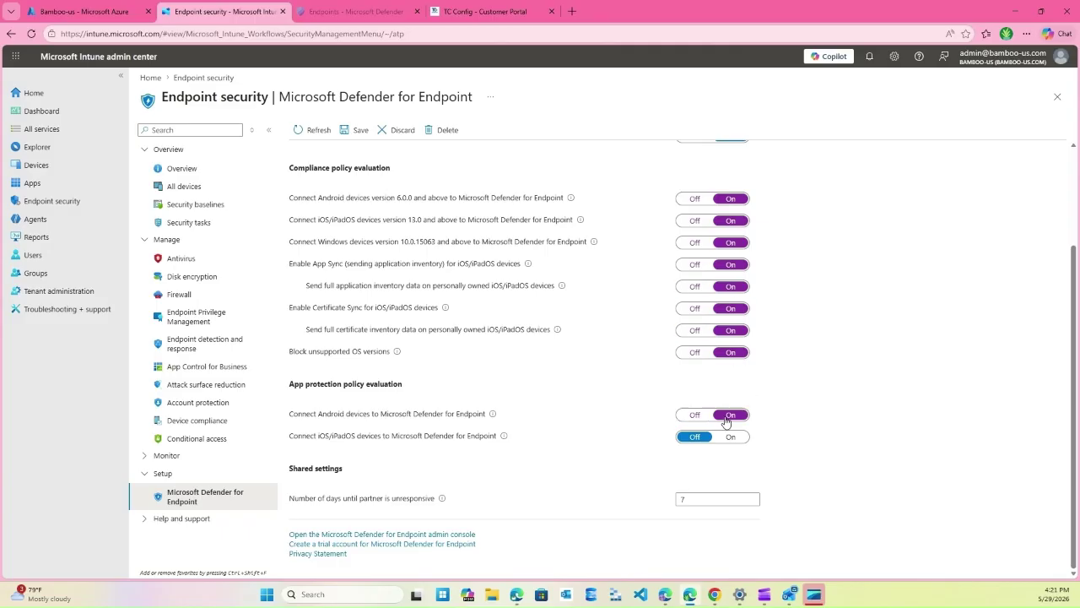
{"action": "left_click", "coordinate": [721, 437]}
{"action": "scroll", "coordinate": [626, 434], "scroll_direction": "up", "scroll_amount": 2}
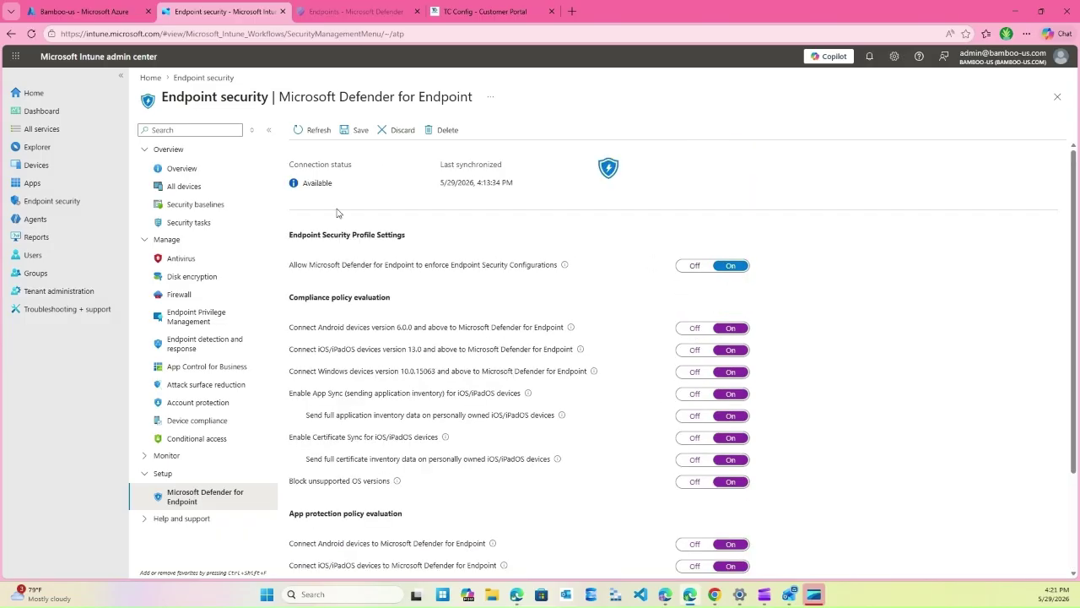
{"action": "scroll", "coordinate": [724, 367], "scroll_direction": "down", "scroll_amount": 2}
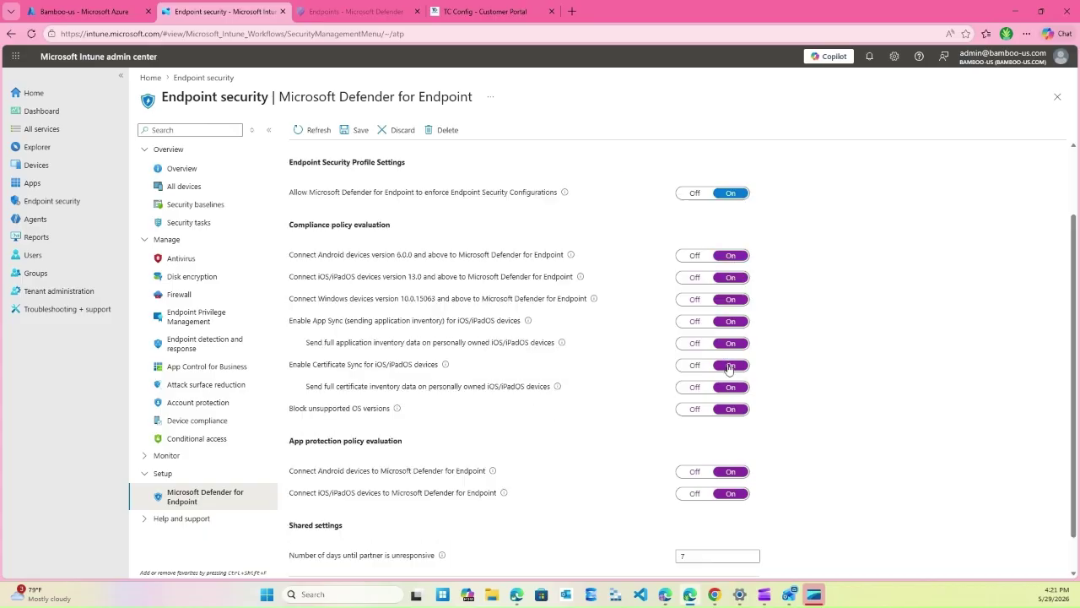
{"action": "scroll", "coordinate": [484, 325], "scroll_direction": "up", "scroll_amount": 2}
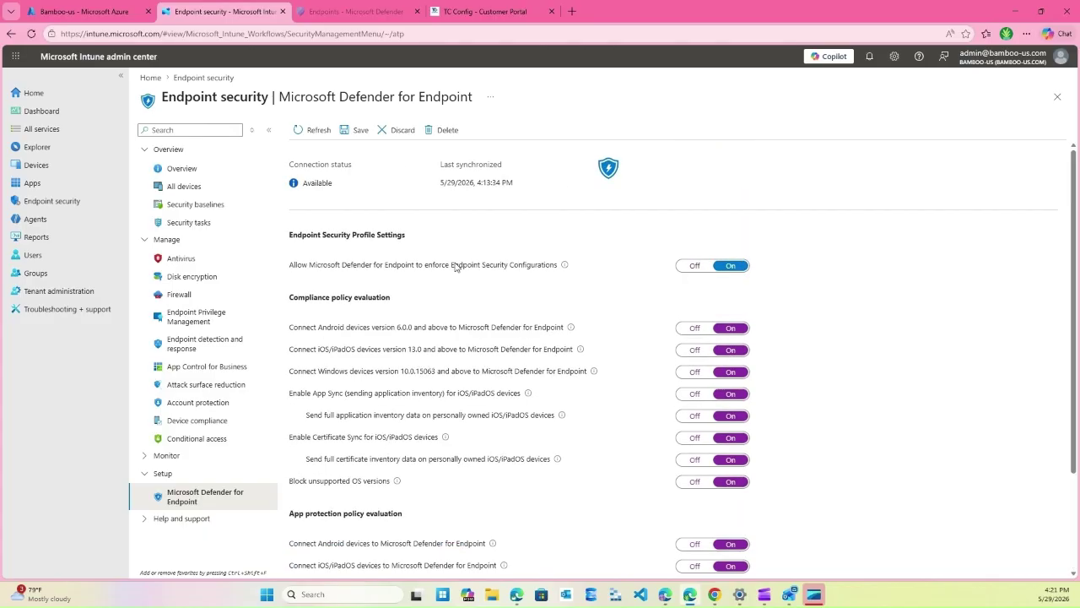
{"action": "left_click", "coordinate": [357, 132]}
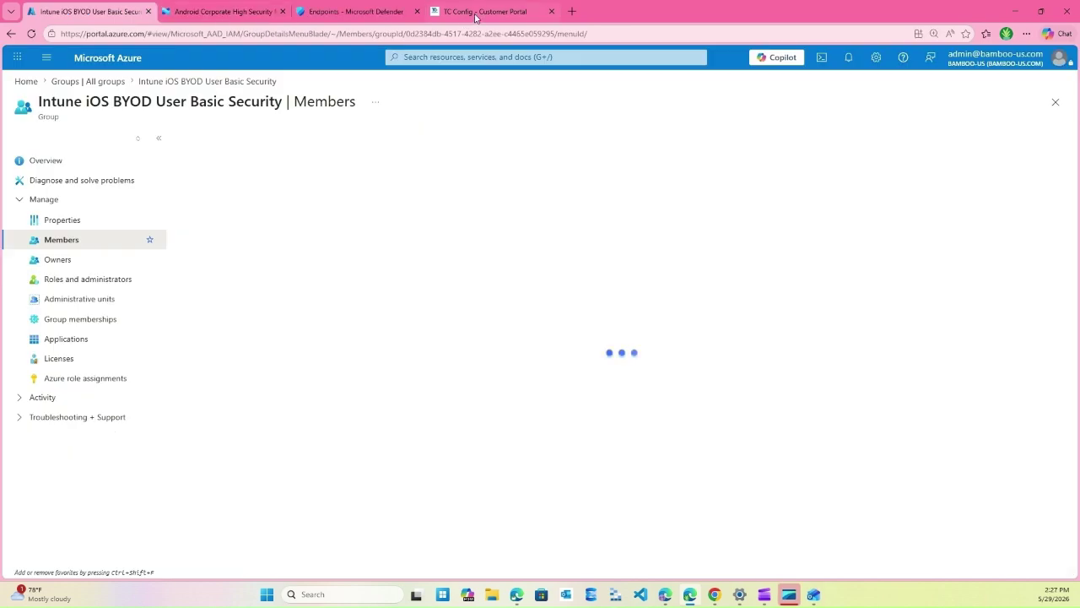
Step: Switch to the TC Config customer portal to view the deployed iPad policies
{"action": "left_click", "coordinate": [475, 12]}
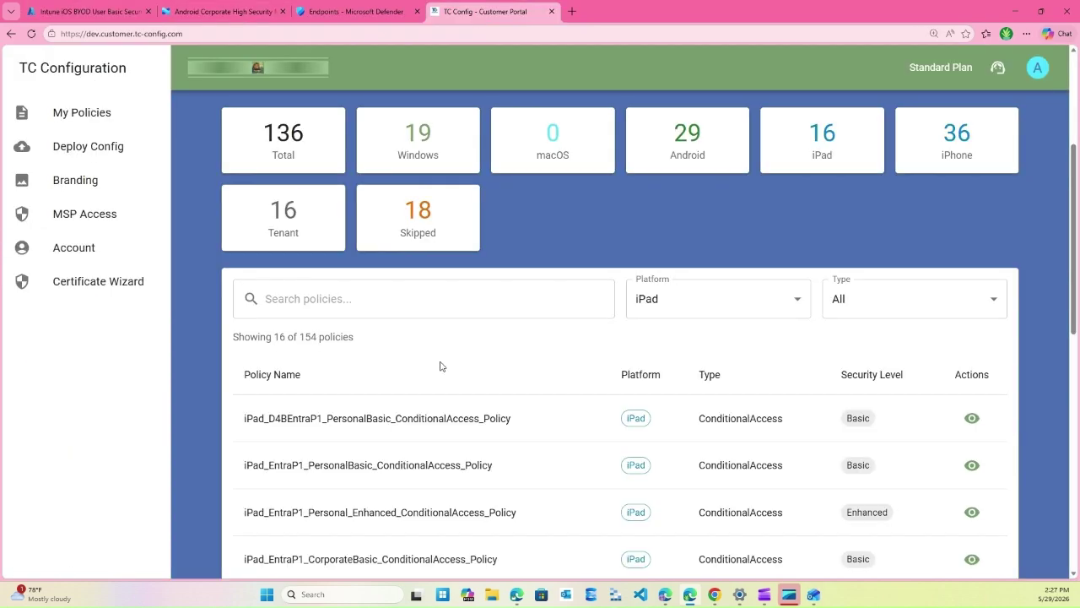